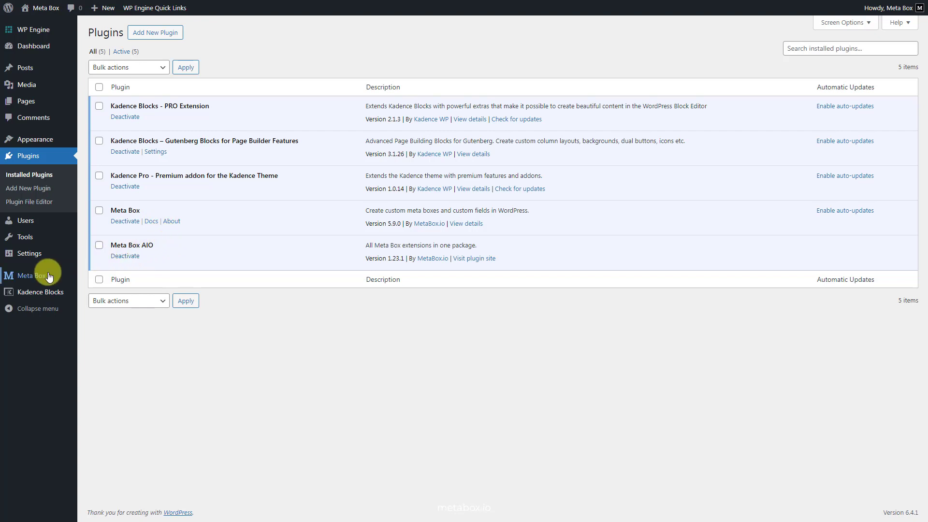
Step: Open the Meta Box extensions list and examine which extensions are enabled
mouse_move(25, 274)
left_click(96, 372)
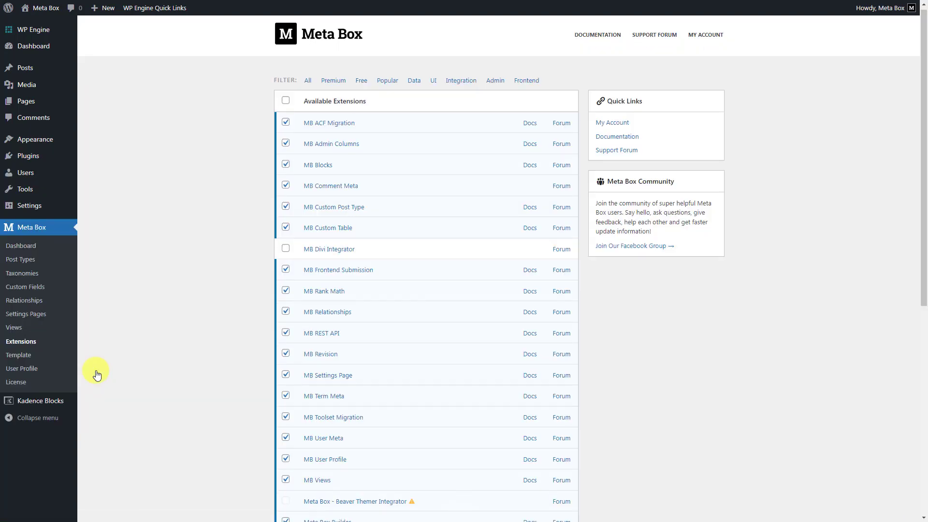
scroll(96, 375, "down", 6)
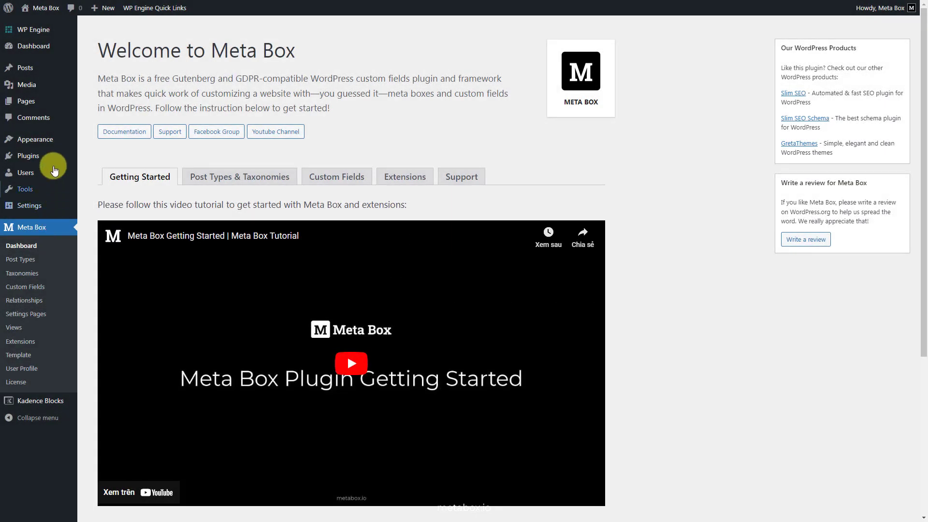
Step: Create a new page titled "FAQ" and publish it
mouse_move(45, 102)
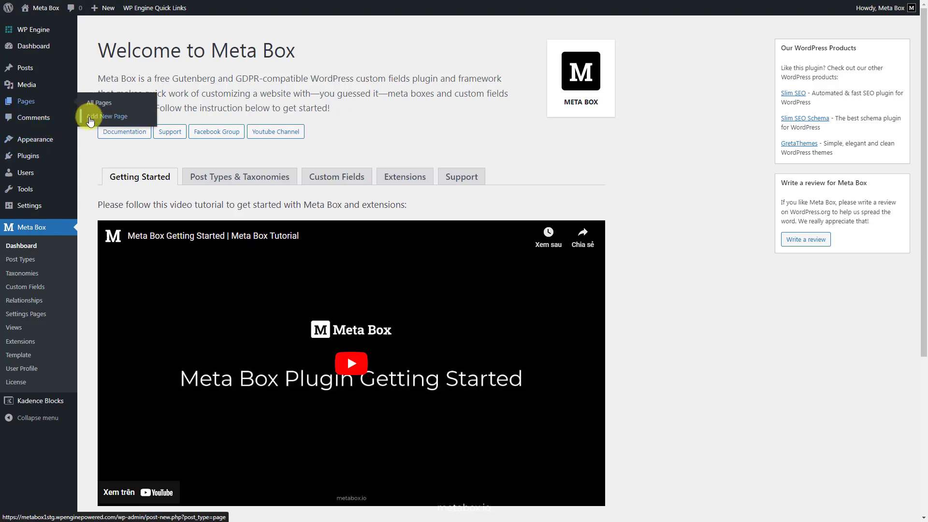
left_click(90, 118)
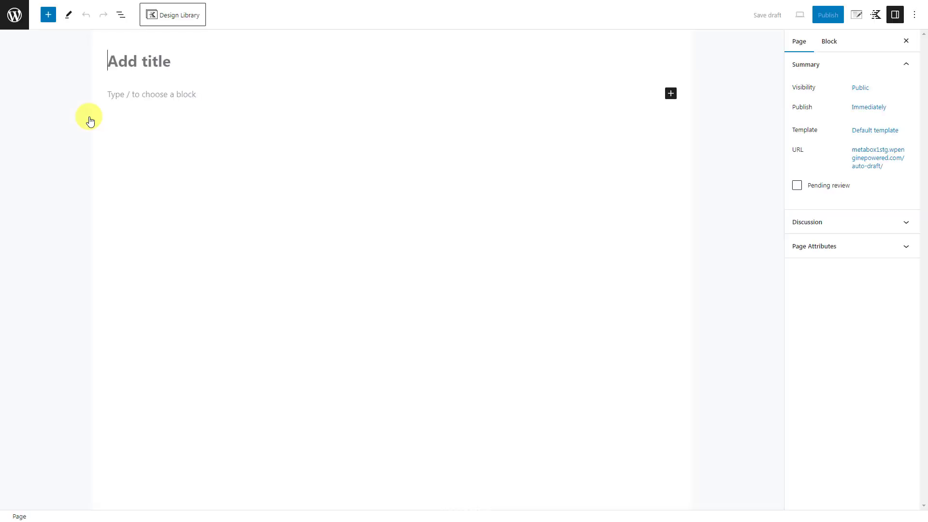
type("FAQ")
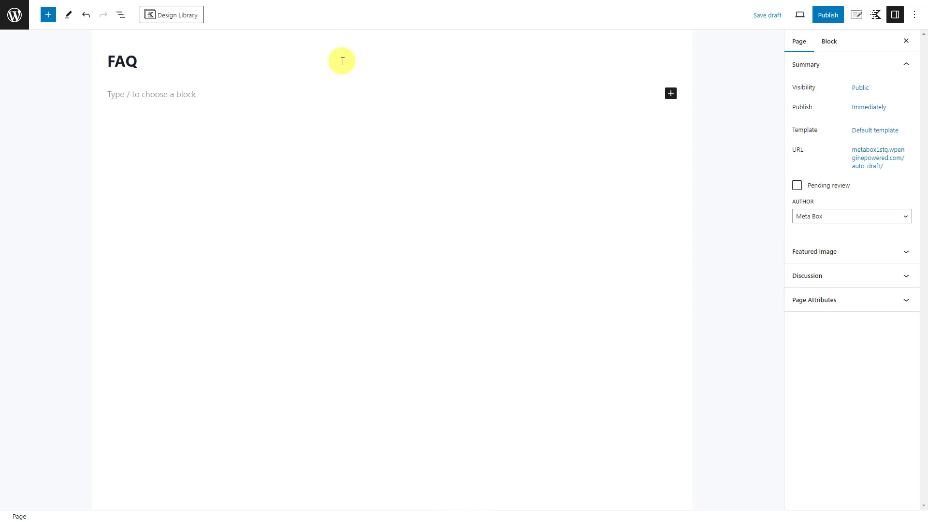
left_click(824, 20)
left_click(825, 19)
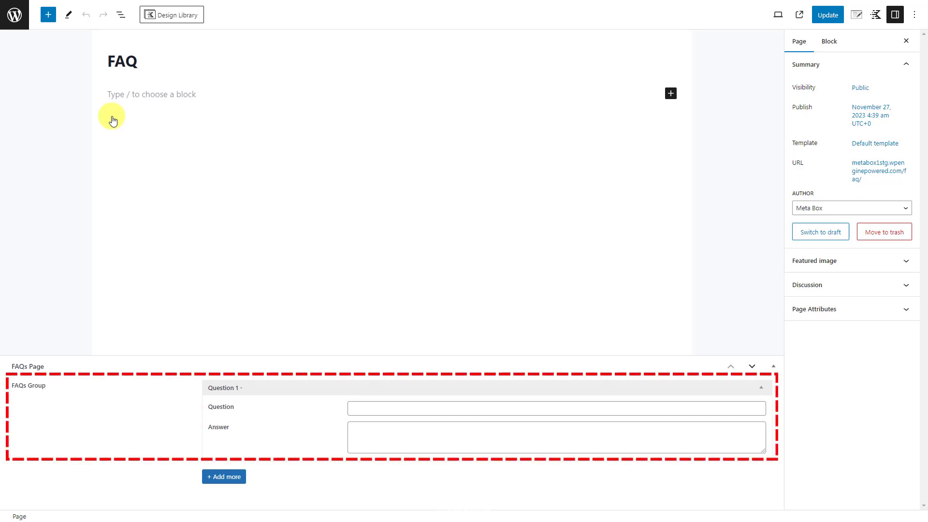
Step: Fill in the first FAQ entry with the question "What are typical uses of Meta Box?" and paste its answer text
left_click(575, 407)
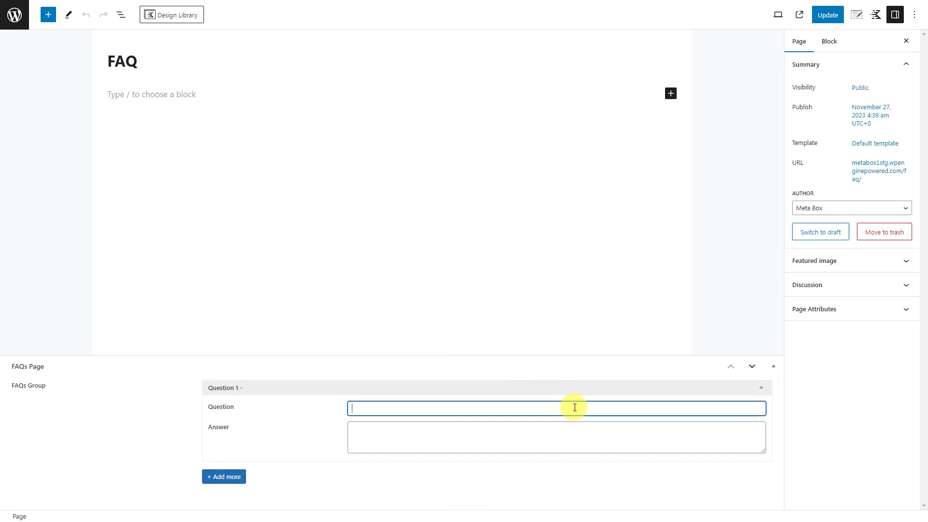
type("What are typical uses of Meta Box?")
left_click(568, 435)
key("ctrl+v")
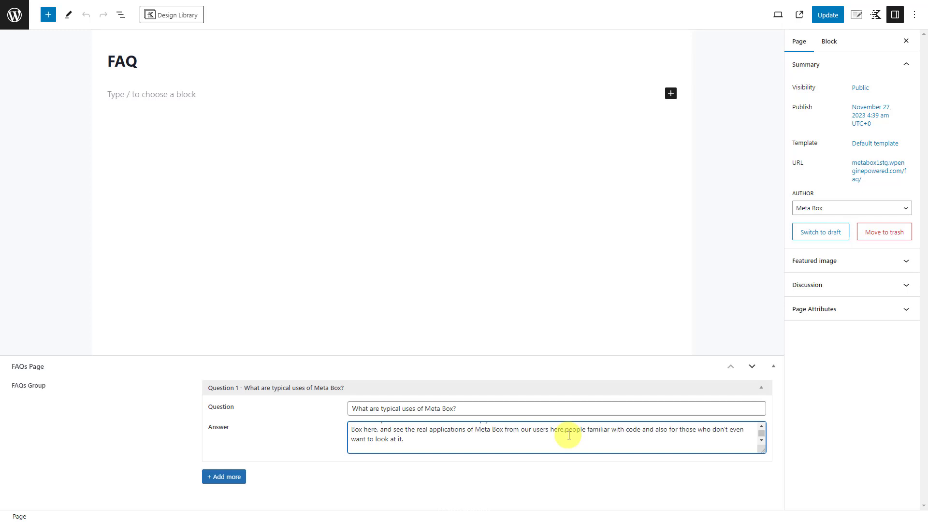
Step: Add a second FAQ entry asking "Does Meta Box need coding to use?" with an answer beginning "For basic uses such as creating custom fields"
left_click(234, 478)
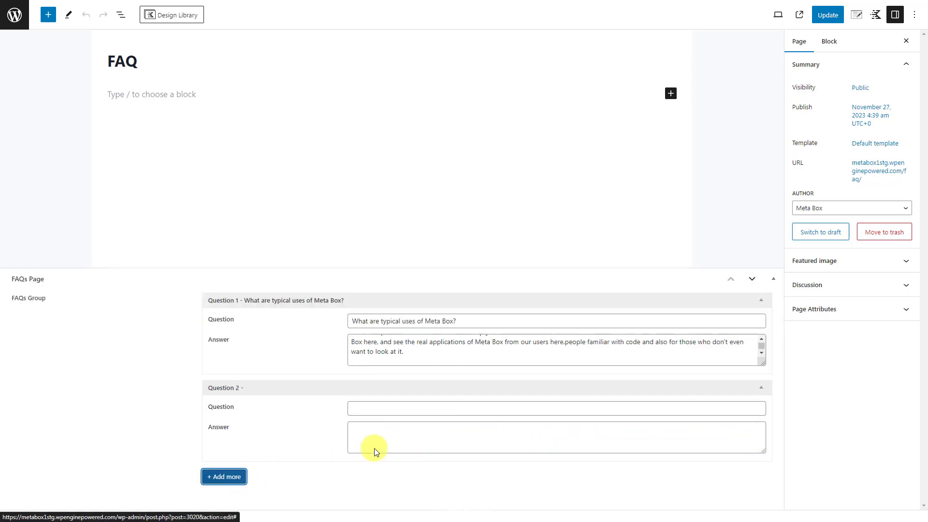
left_click(570, 409)
type("Does Meta Box need coding to use?")
left_click(566, 431)
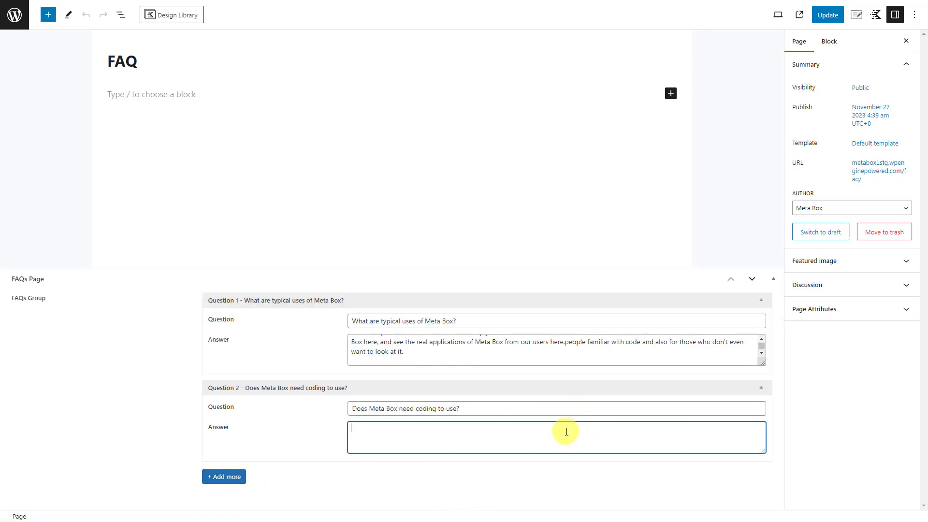
type("For basic uses such as creating custom fields, custom post types, and custom taxonomies, you don't need to code because Meta Box provides you with an UI.")
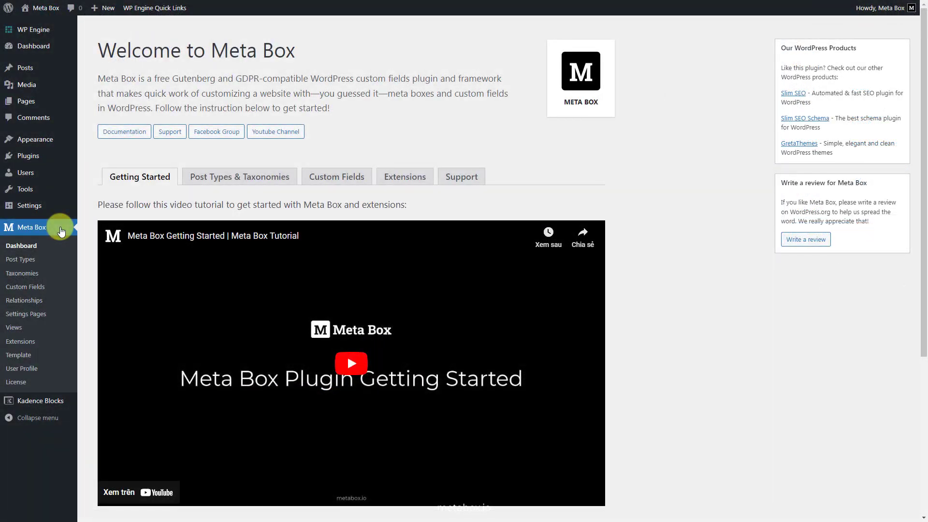
Step: Create a new Meta Box custom field group titled "FAQs Page"
left_click(25, 287)
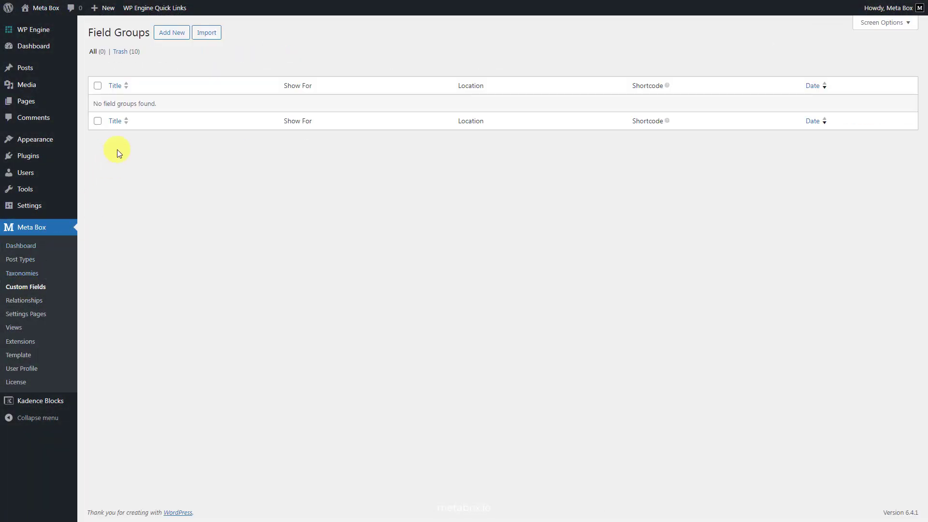
left_click(170, 39)
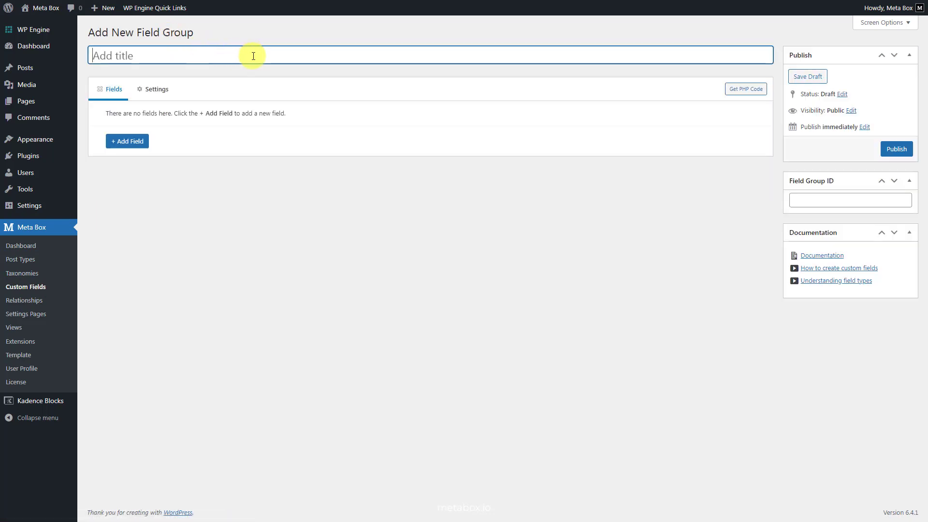
type("FAQs Page")
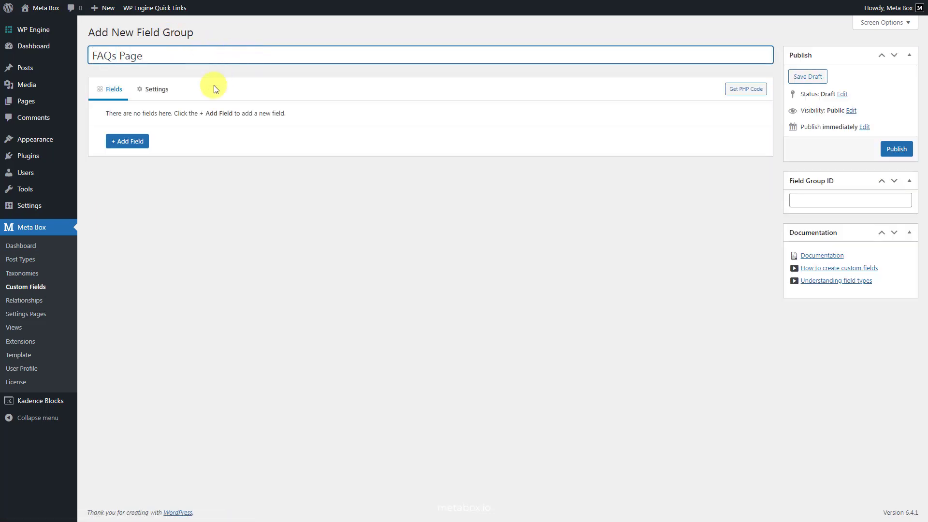
Step: Add a Group field to the field group and label it "FAQs Group"
left_click(129, 141)
type("group")
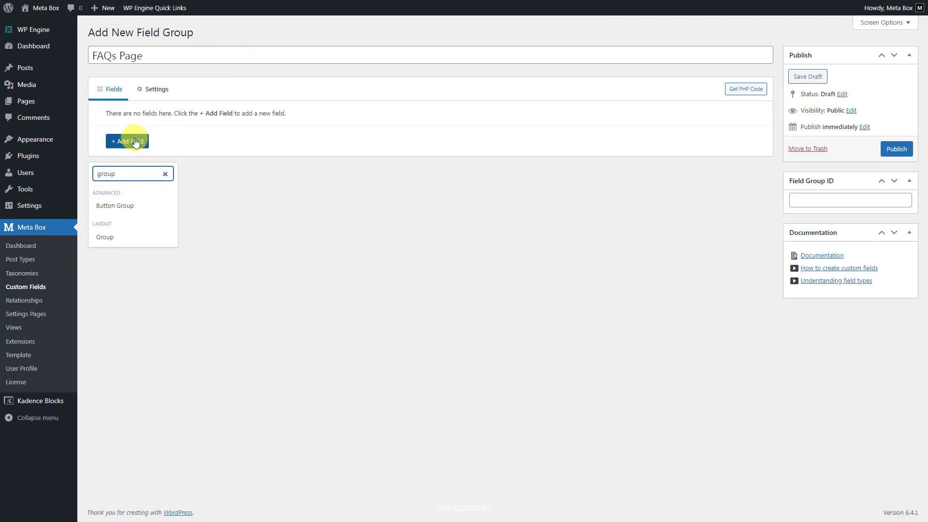
left_click(120, 238)
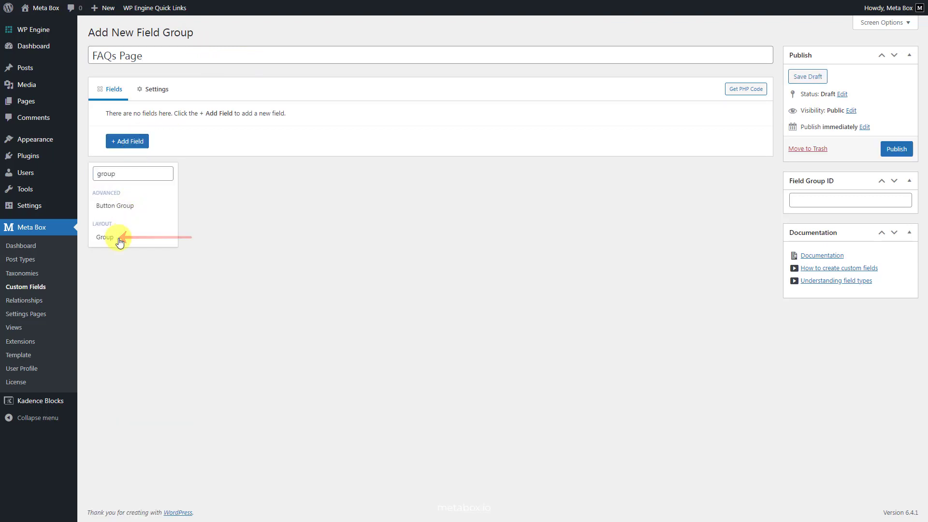
left_click(283, 133)
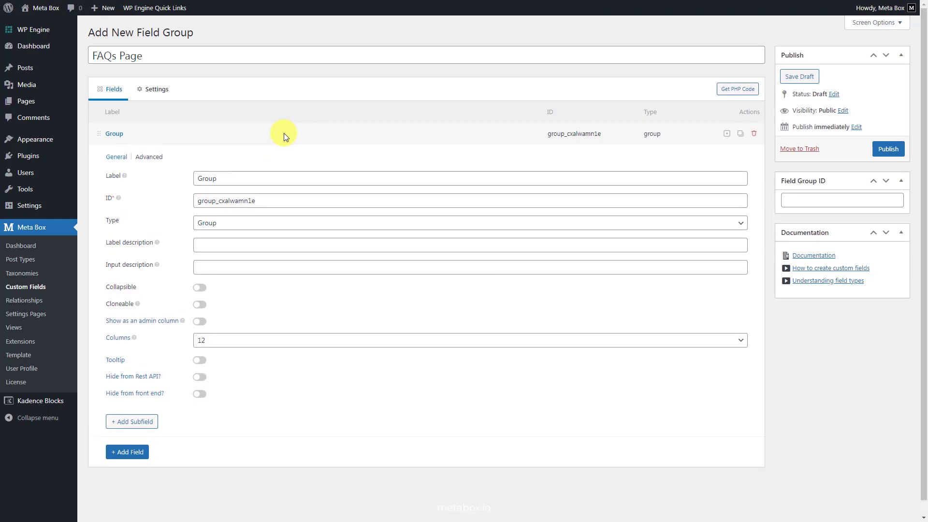
left_click(312, 178)
key("ctrl+a")
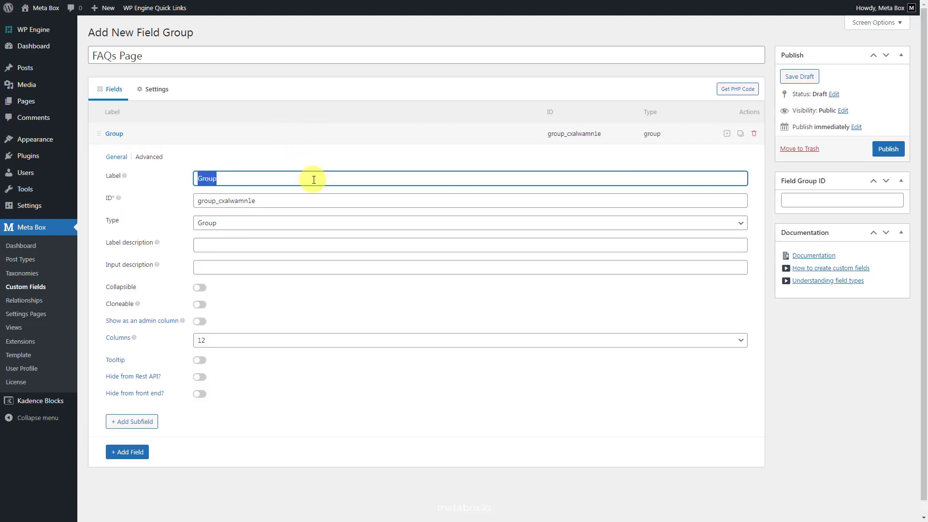
type("FAQs Group")
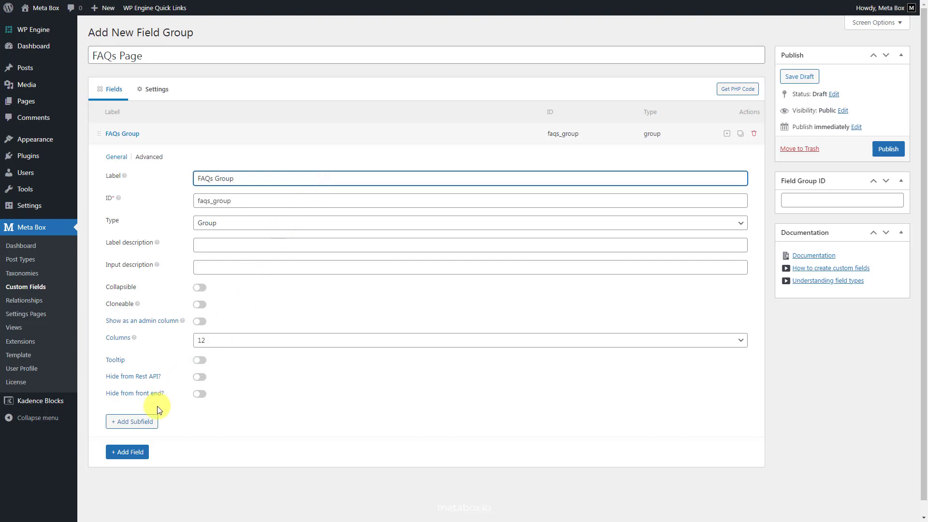
Step: Add a Text subfield to FAQs Group and label it "Question"
left_click(150, 420)
type("text")
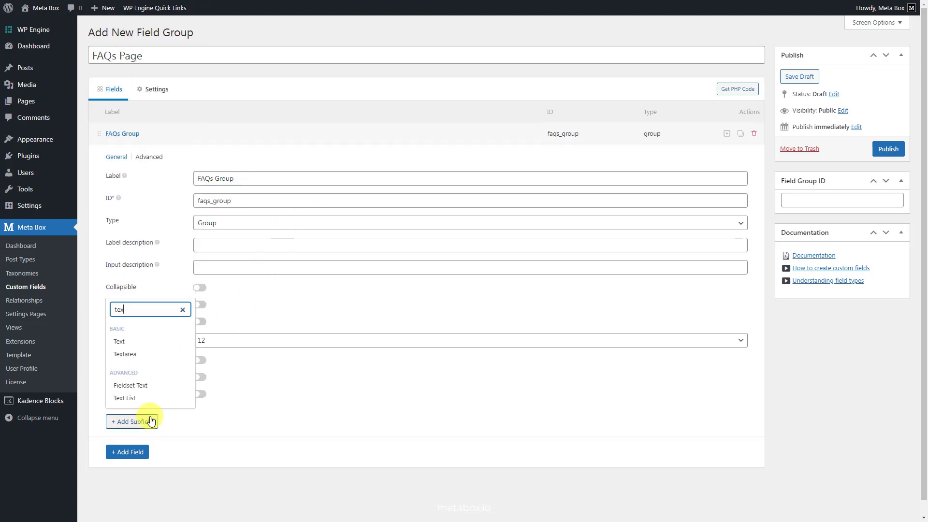
left_click(145, 344)
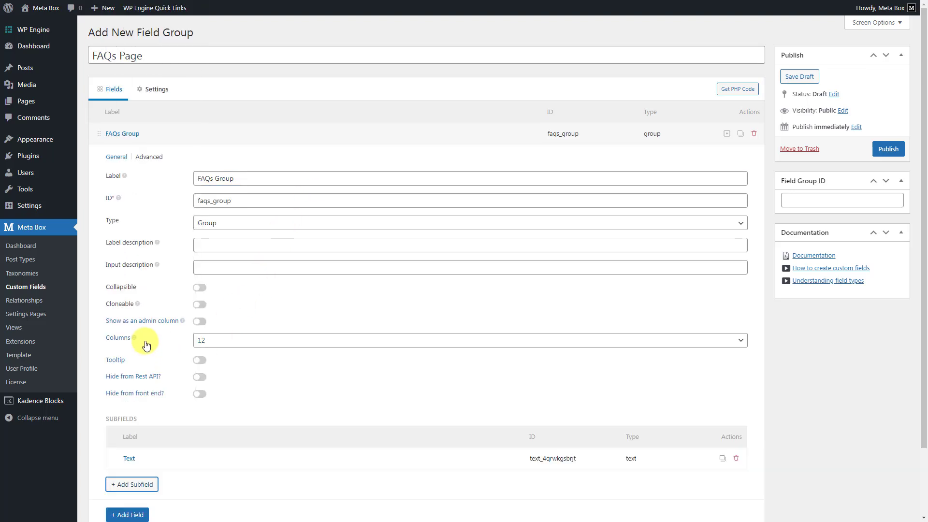
scroll(146, 345, "down", 2)
left_click(292, 384)
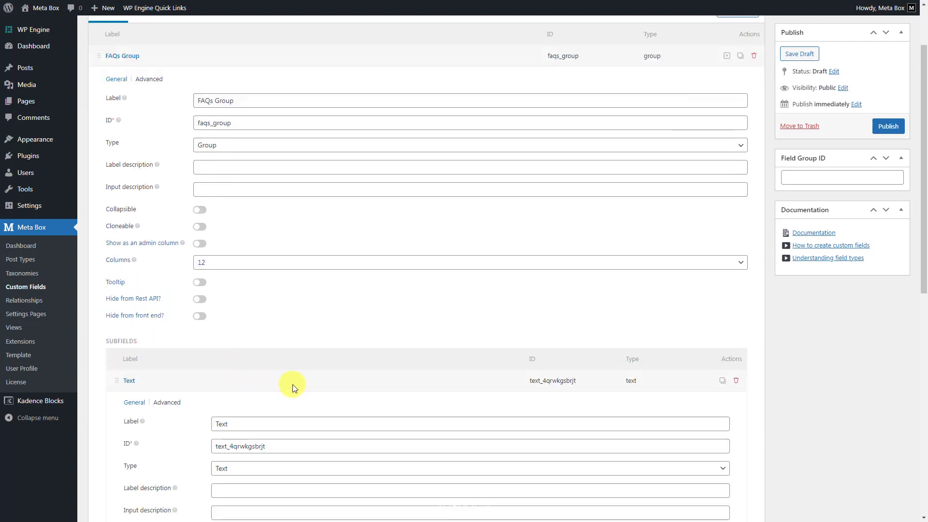
left_click(349, 424)
key("ctrl+a")
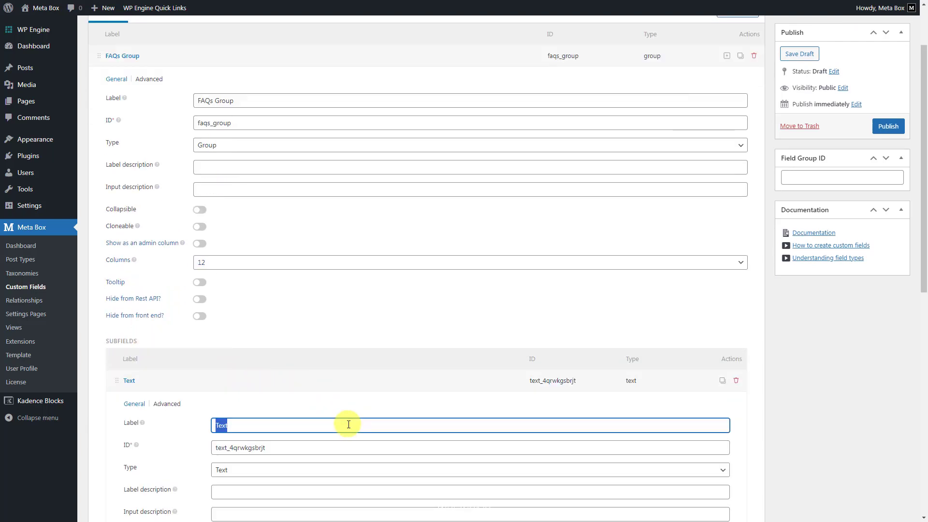
type("Question")
left_click(349, 379)
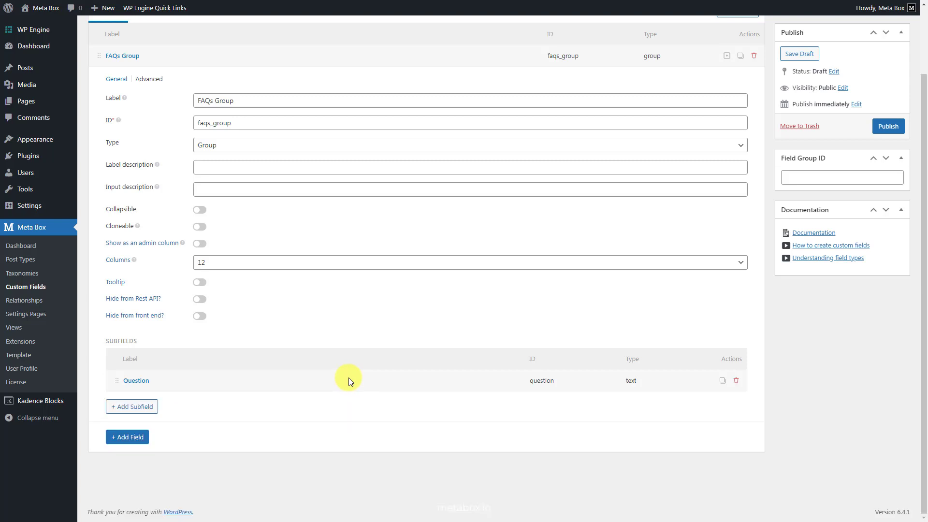
Step: Add a Textarea subfield to FAQs Group and label it "Answer"
left_click(147, 408)
type("text")
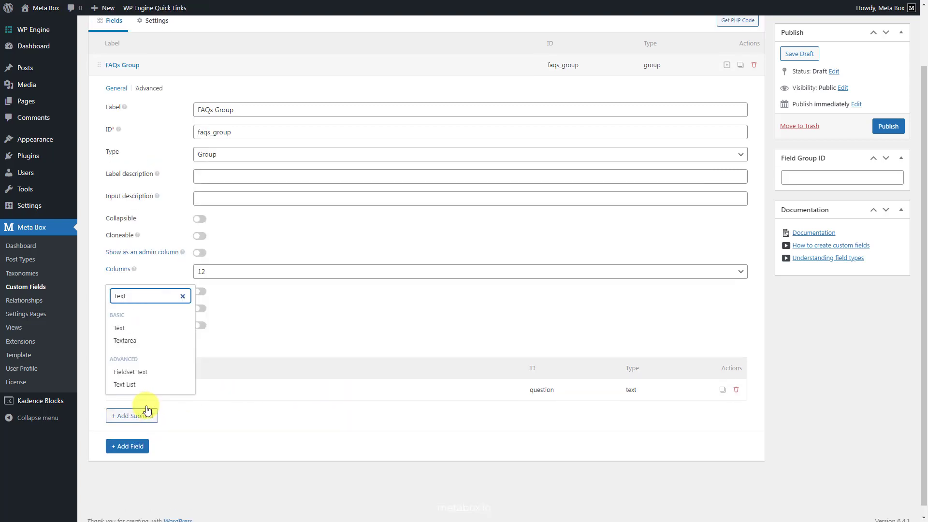
left_click(146, 343)
scroll(159, 353, "down", 2)
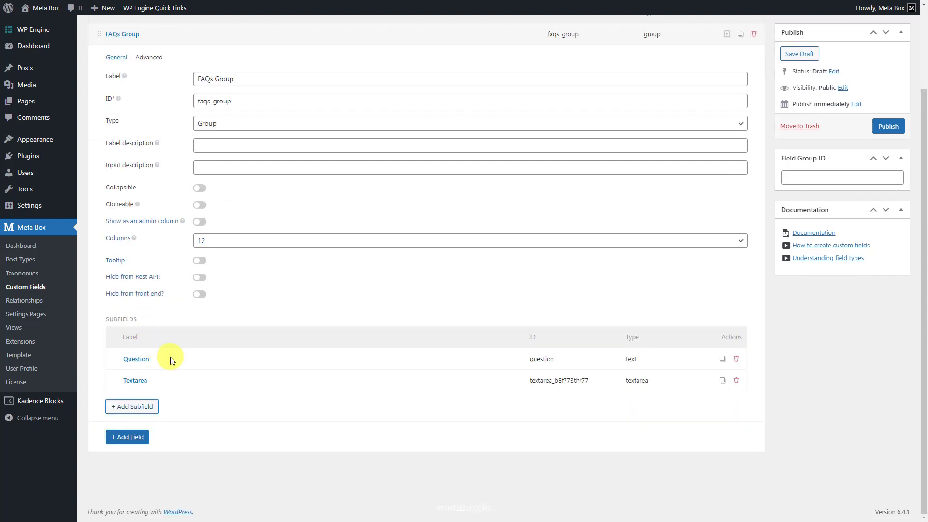
left_click(275, 384)
left_click(360, 424)
double_click(361, 424)
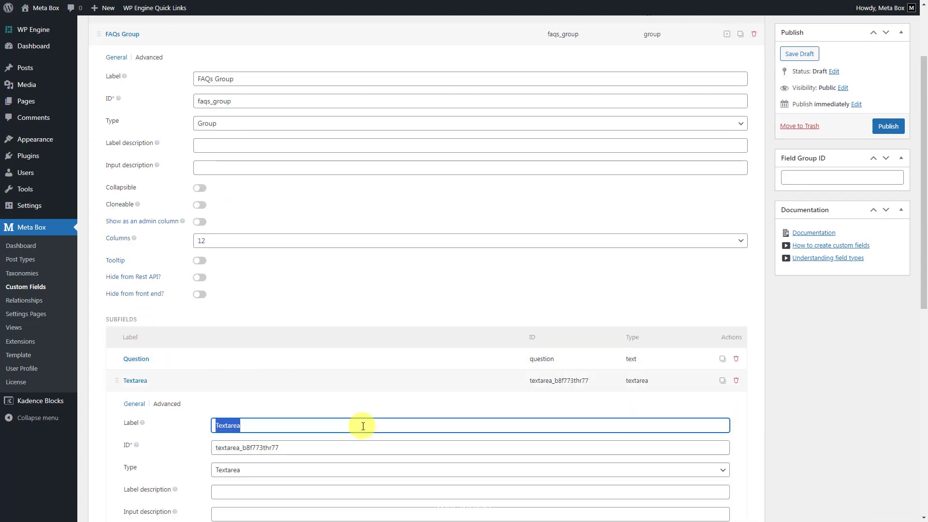
type("Answer")
left_click(361, 382)
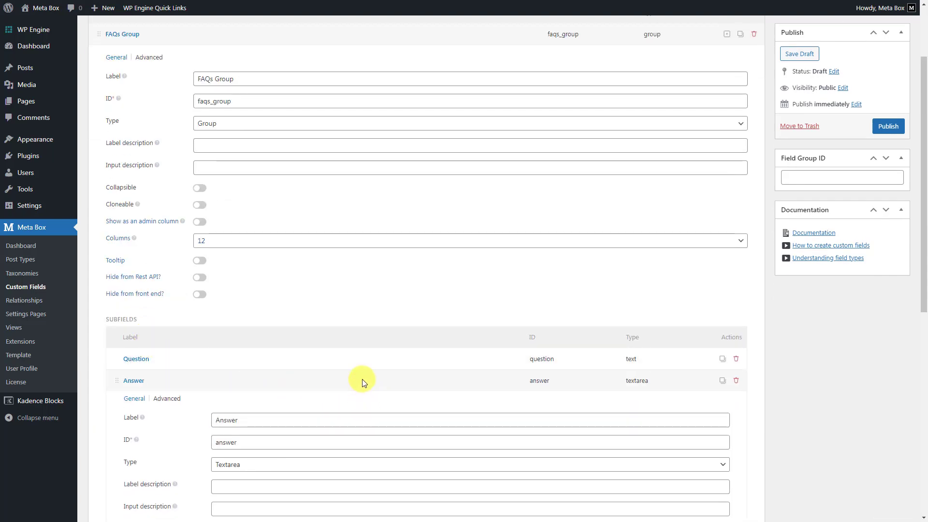
Step: Make FAQs Group collapsible with the group title "Question {#} - {question}" and make it cloneable
scroll(311, 335, "up", 2)
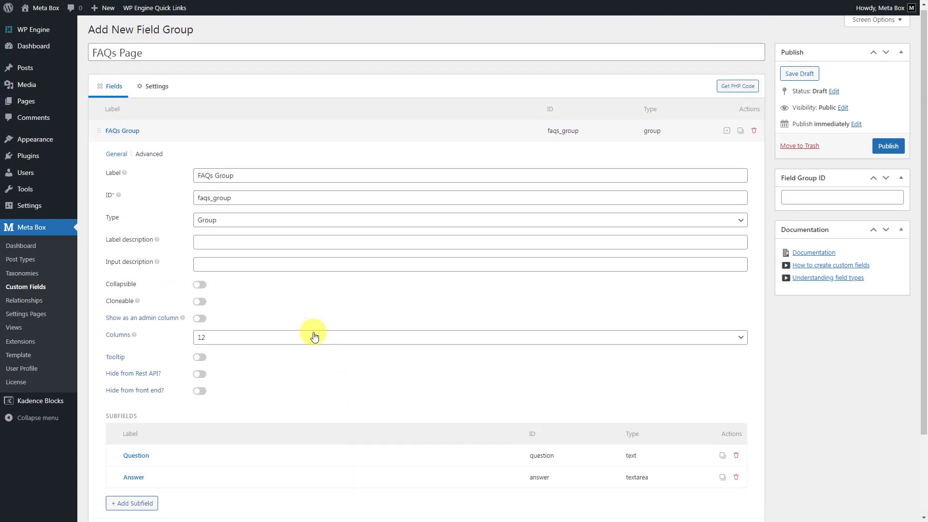
left_click(205, 289)
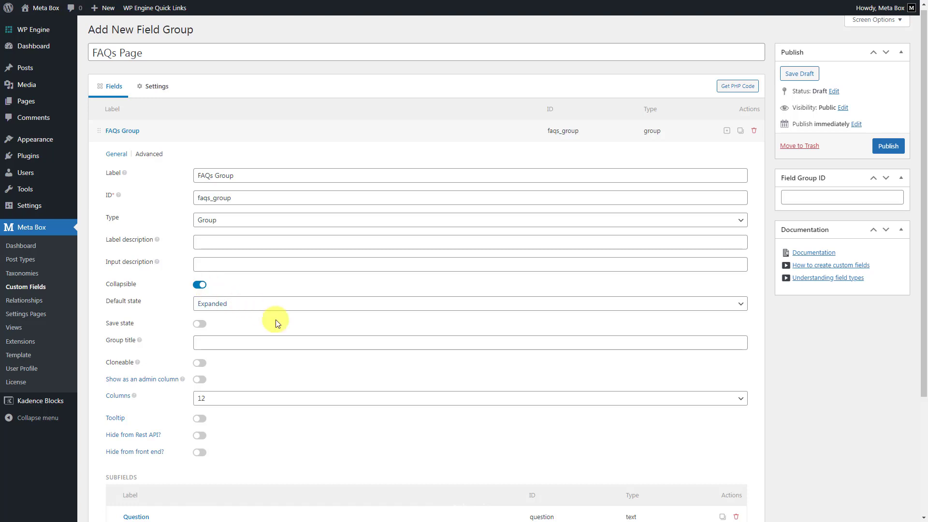
left_click(333, 344)
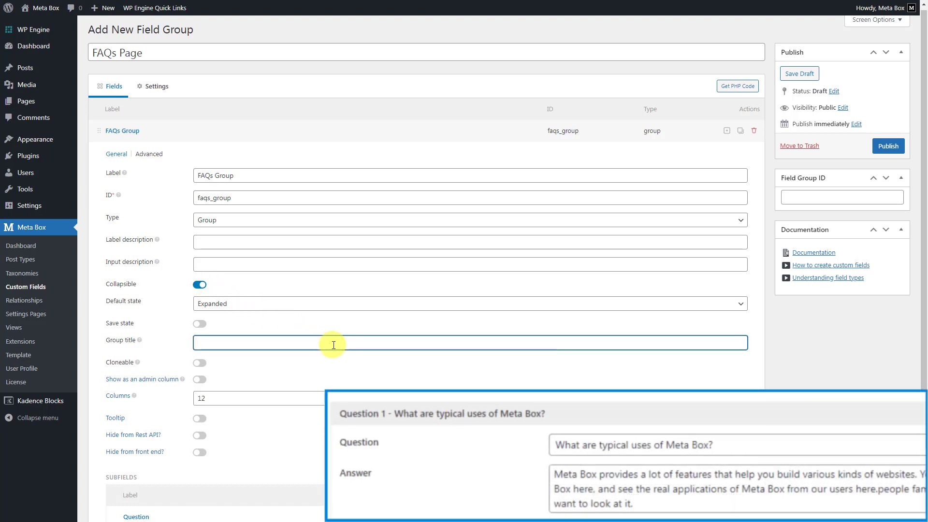
type("Question {#} - {question}")
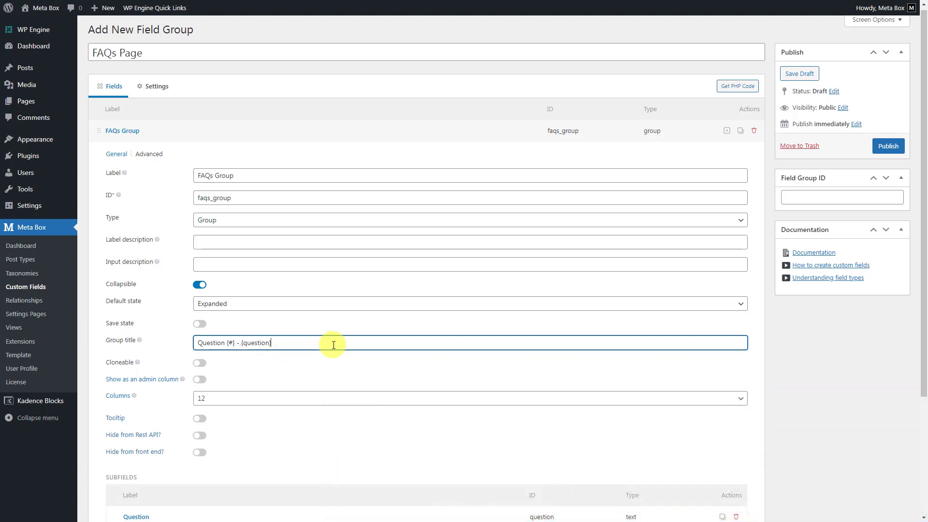
left_click(200, 364)
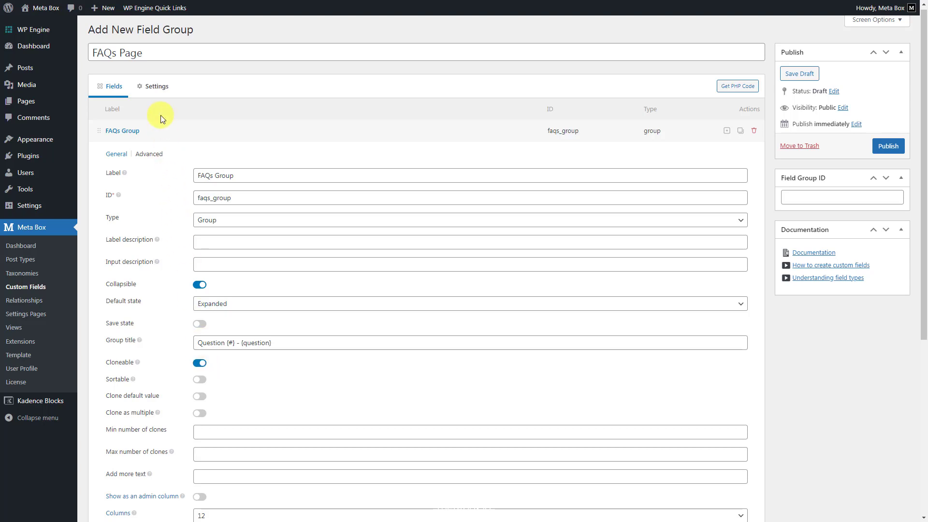
Step: In the field group's settings, replace the Post location with the Page post type
left_click(157, 88)
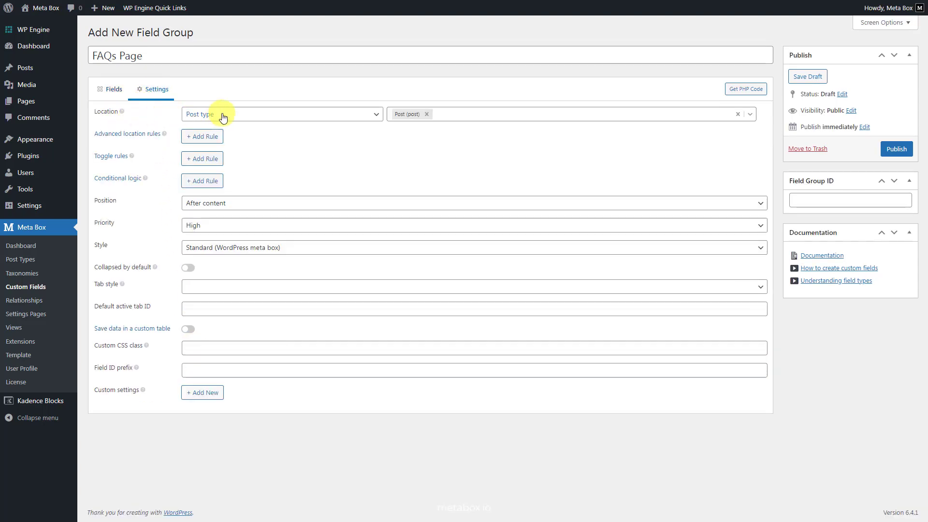
left_click(426, 114)
left_click(427, 115)
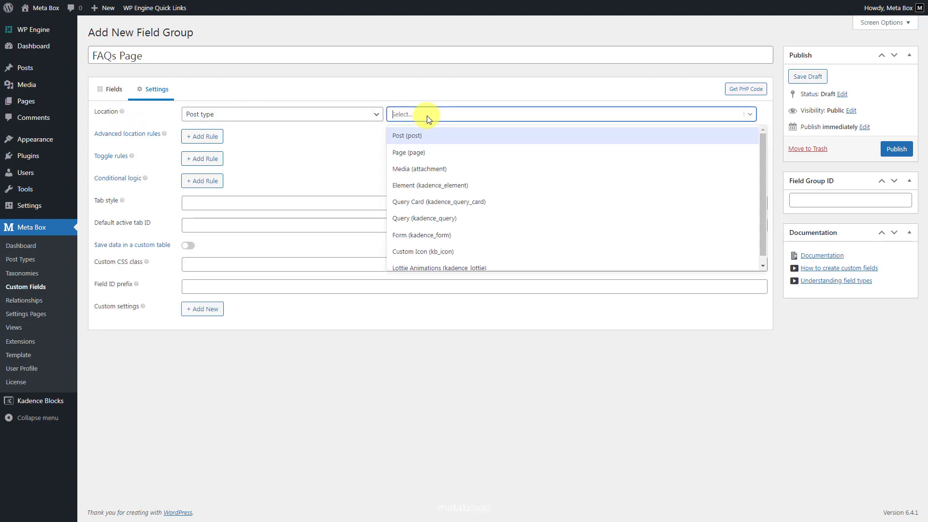
left_click(436, 153)
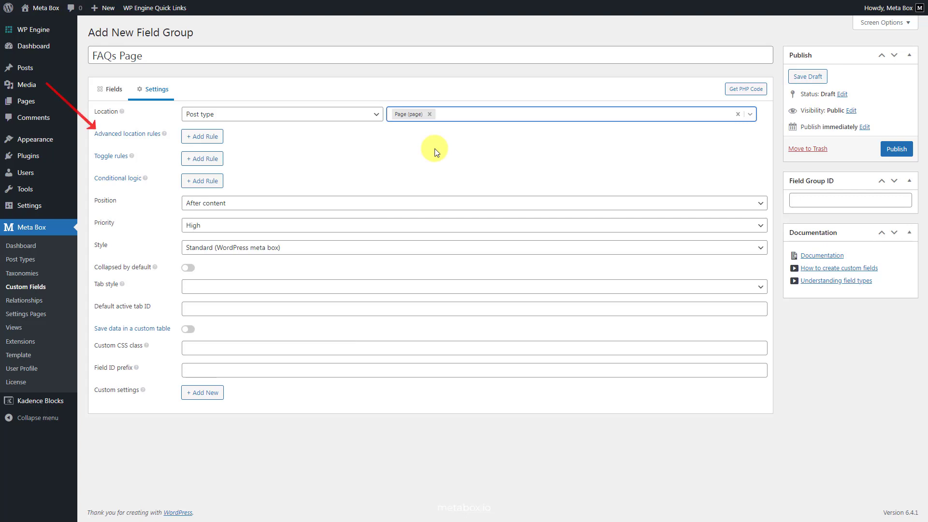
Step: Add an advanced location rule showing the field group when the post is FAQ, and publish the field group
left_click(205, 136)
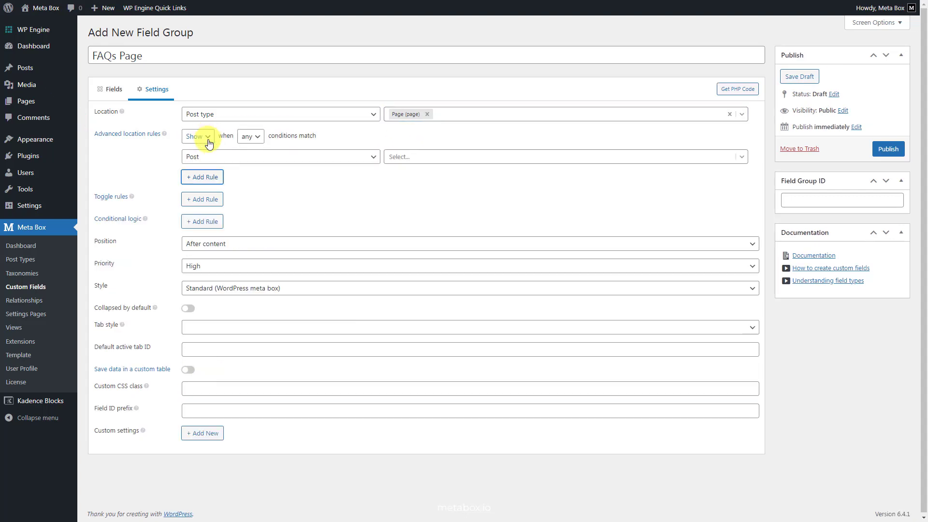
left_click(444, 157)
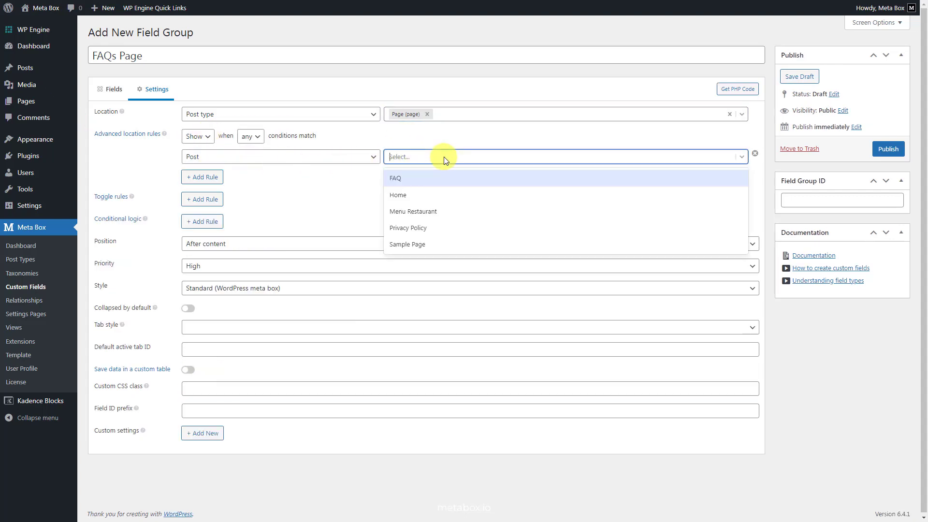
left_click(440, 181)
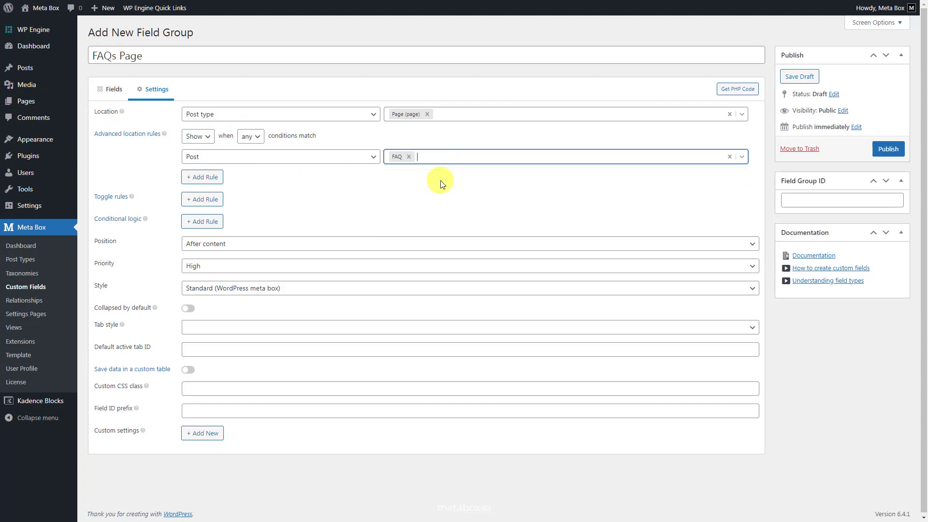
left_click(888, 151)
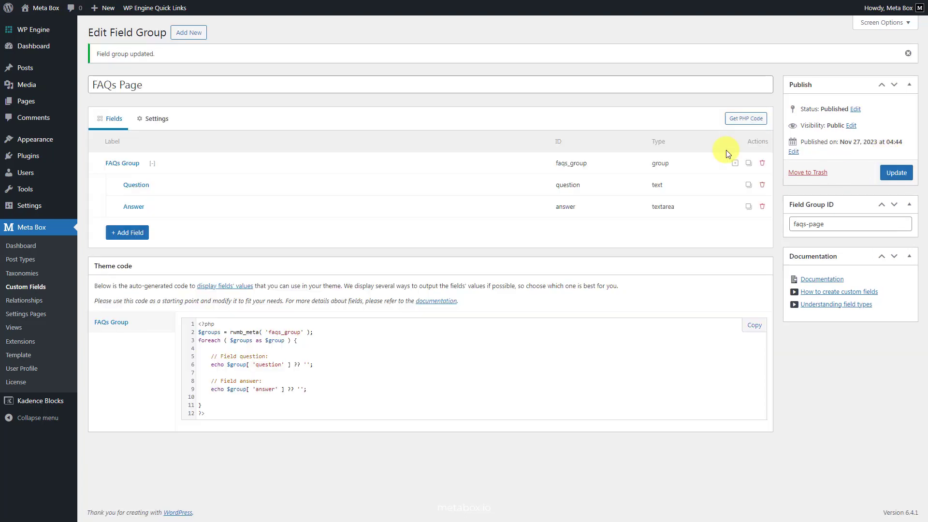
Step: Open the FAQ page for editing from the list of pages
left_click(81, 101)
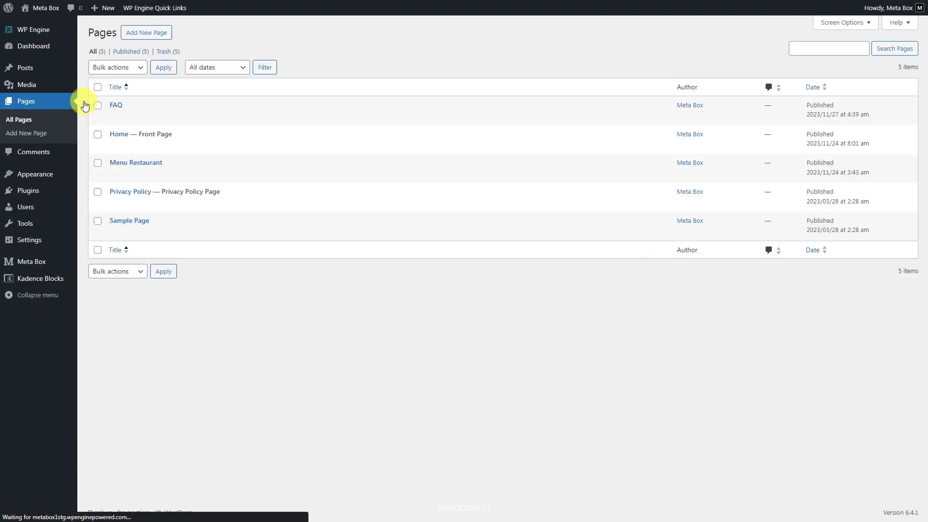
mouse_move(95, 104)
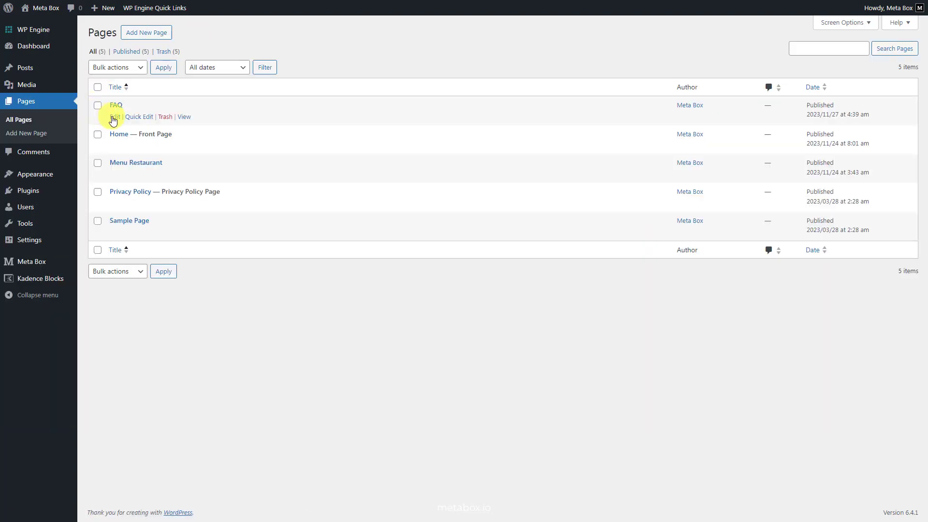
left_click(114, 117)
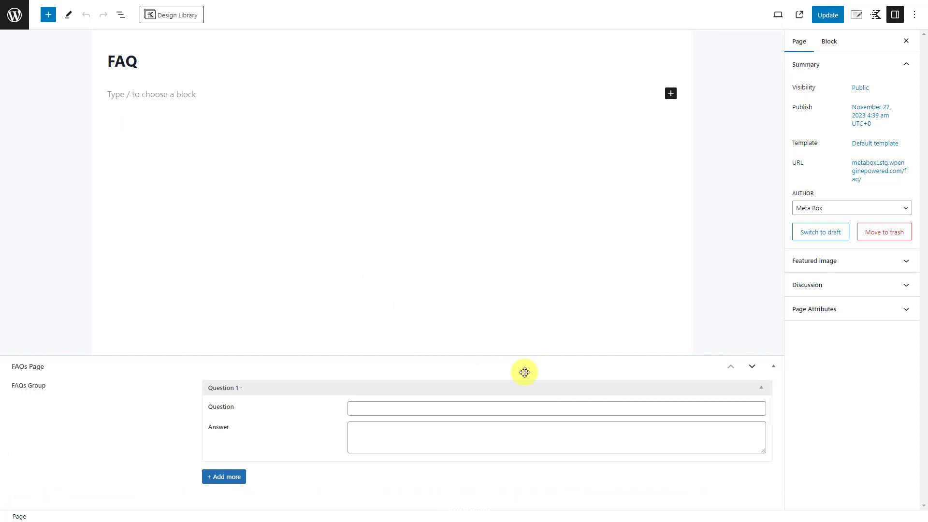
Step: Fill in the first FAQ entry with "What are typical uses of Meta Box?" and paste the answer about its features and case studies
left_click(574, 408)
type("What are typical uses of Meta Box?")
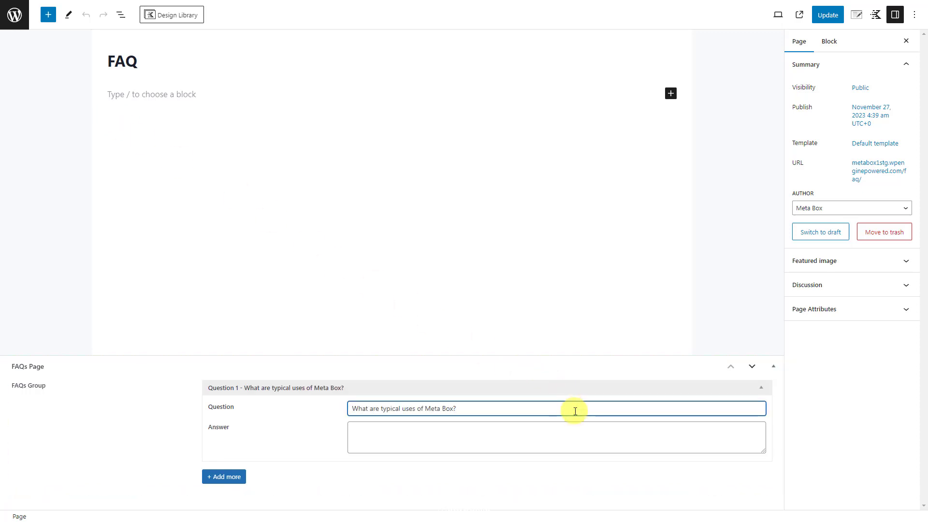
left_click(566, 436)
key("ctrl+v")
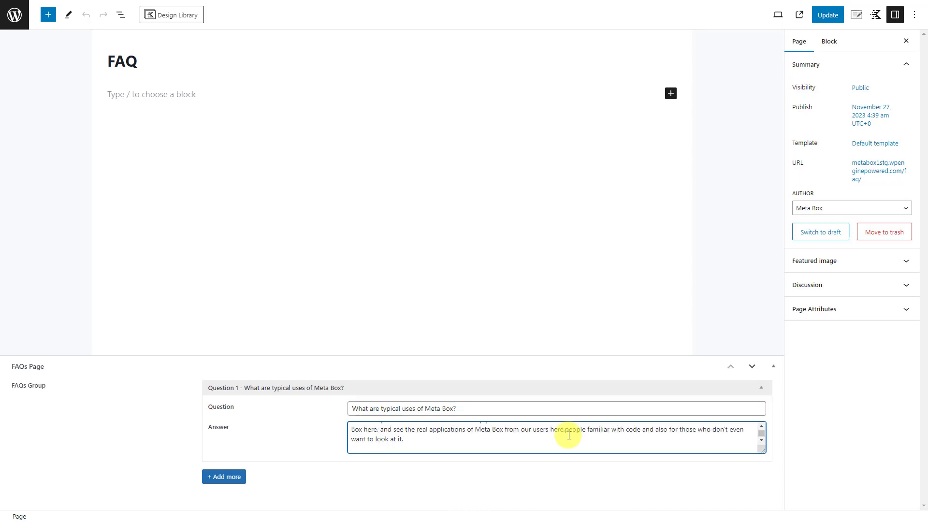
Step: Add a second entry, "Does Meta Box need coding to use?", answering that basic uses need no code because Meta Box provides a UI
left_click(235, 477)
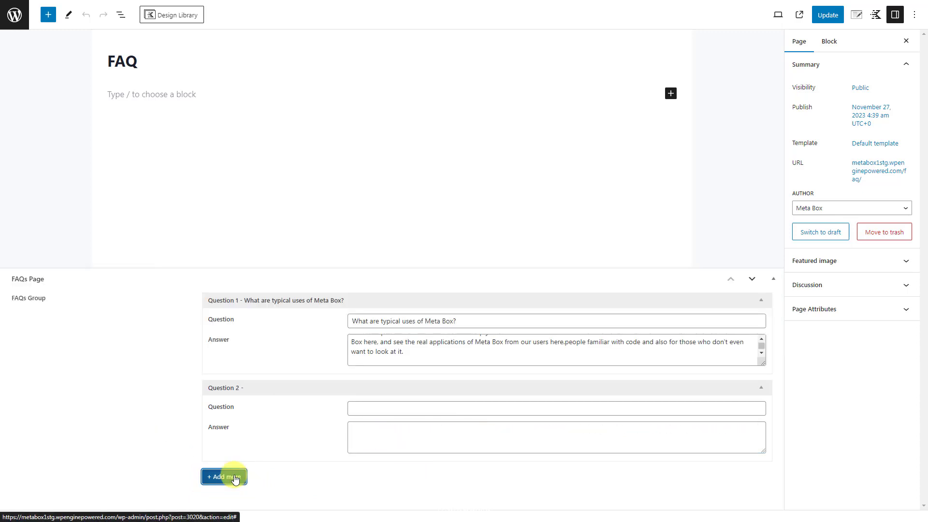
left_click(571, 409)
type("Does Meta Box need coding to use?")
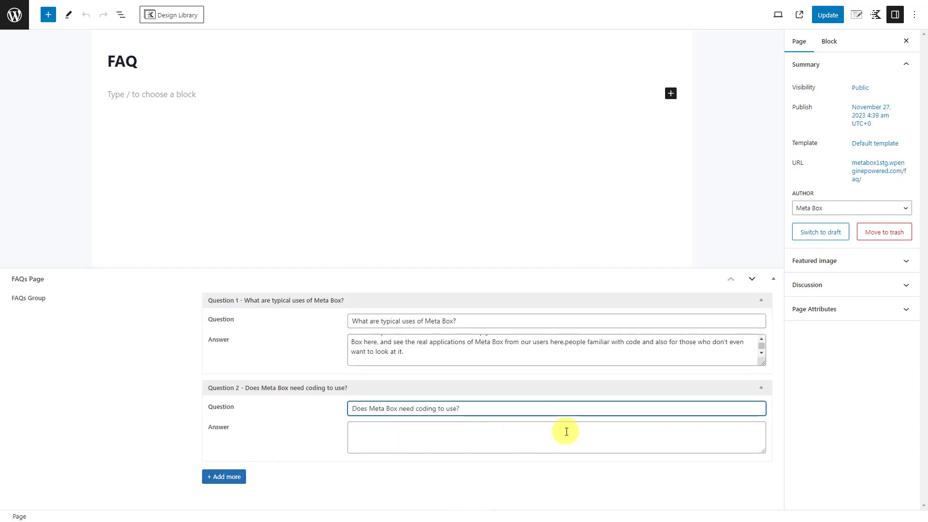
left_click(566, 432)
type("For basic uses such as creating custom fields, custom post types, and custom taxonomies, you don't need to code because Meta Box provides you with an UI.")
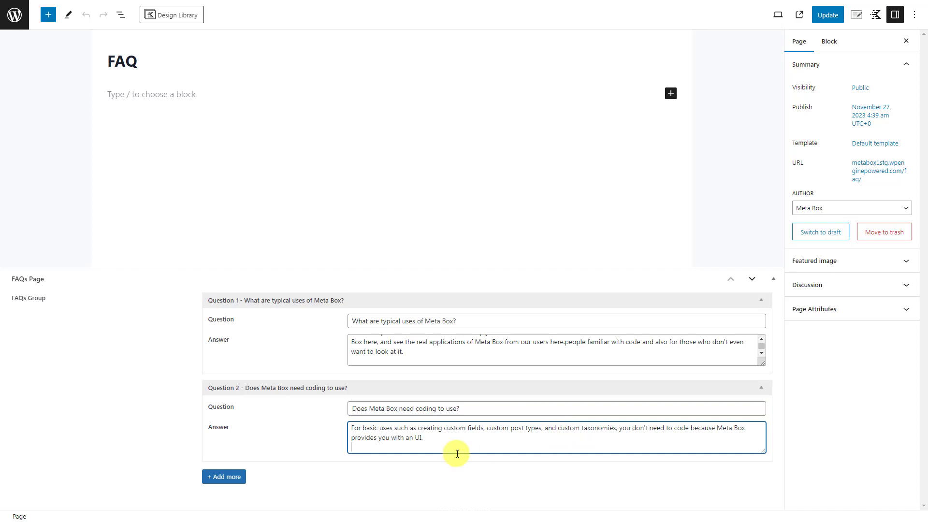
Step: Add a third entry, "Is Meta Box for developers only?", with an answer starting "No. Every WordPress site creator including developers and beginners"
left_click(237, 476)
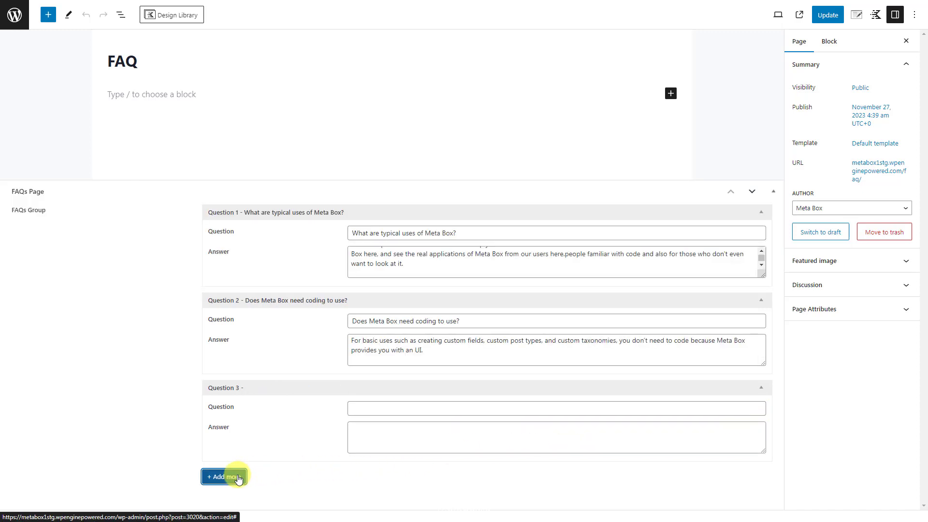
left_click(598, 408)
type("Is Meta Box for developers only?")
left_click(588, 435)
type("No. Every WordPress site creator including developers and beginners who want to save loads of time building custom fields and custom meta boxes can use Meta Box. We have options for")
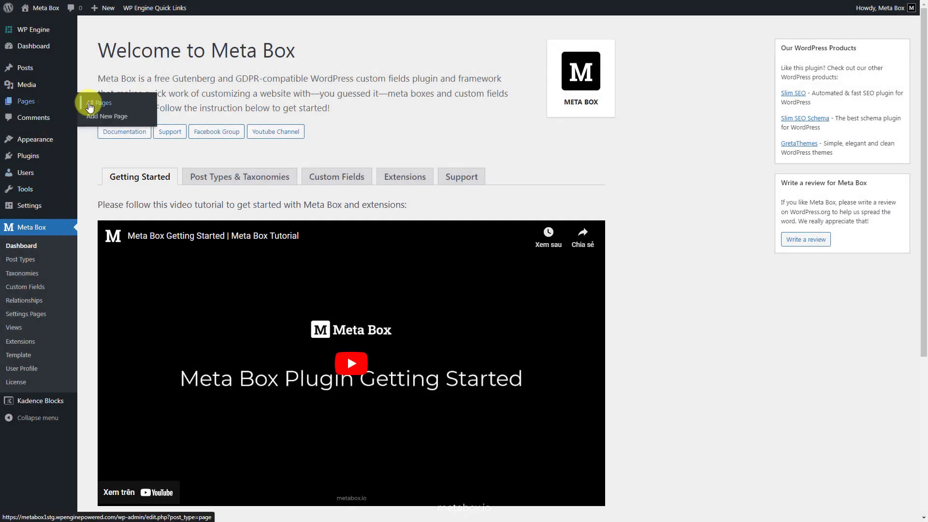
Step: Reopen the FAQ page for editing and collapse its FAQs Page custom fields section
left_click(90, 107)
left_click(112, 120)
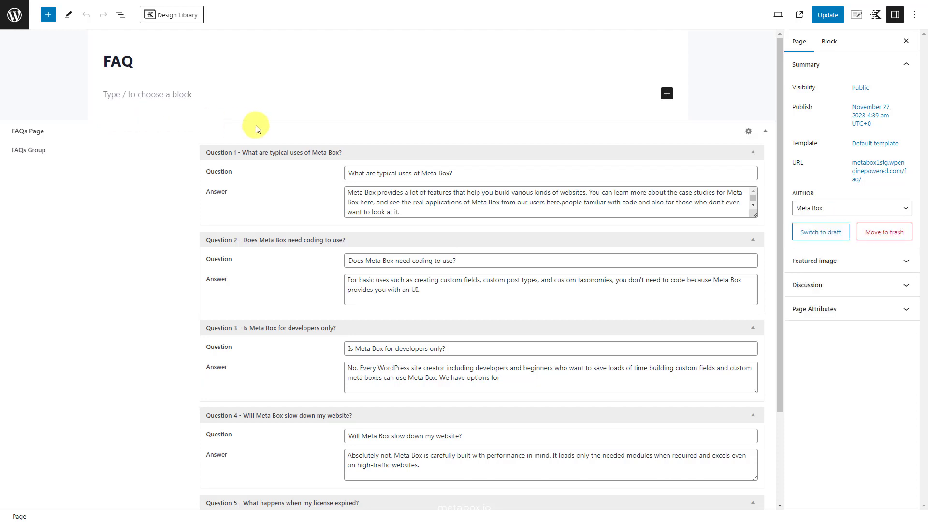
left_click(765, 131)
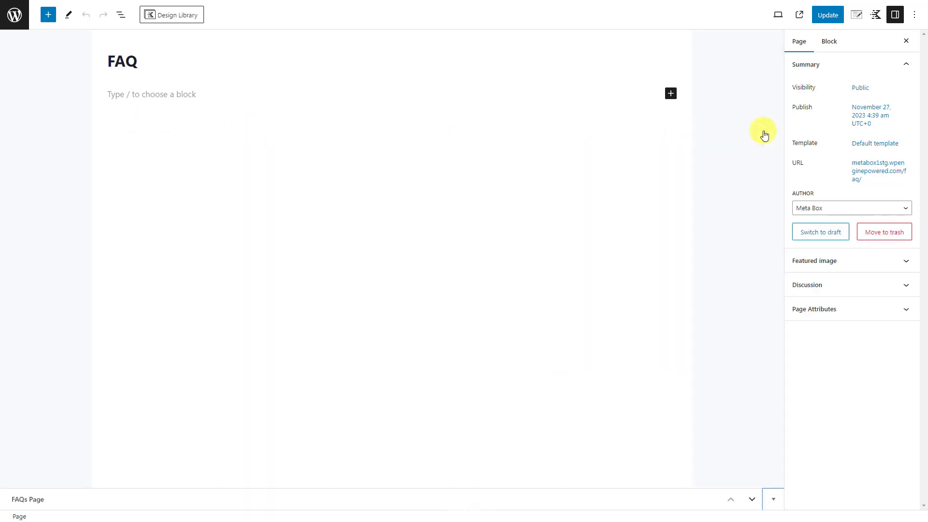
Step: Find the Kadence Repeater block by searching for "rep" and insert it into the FAQ page
left_click(121, 15)
left_click(48, 14)
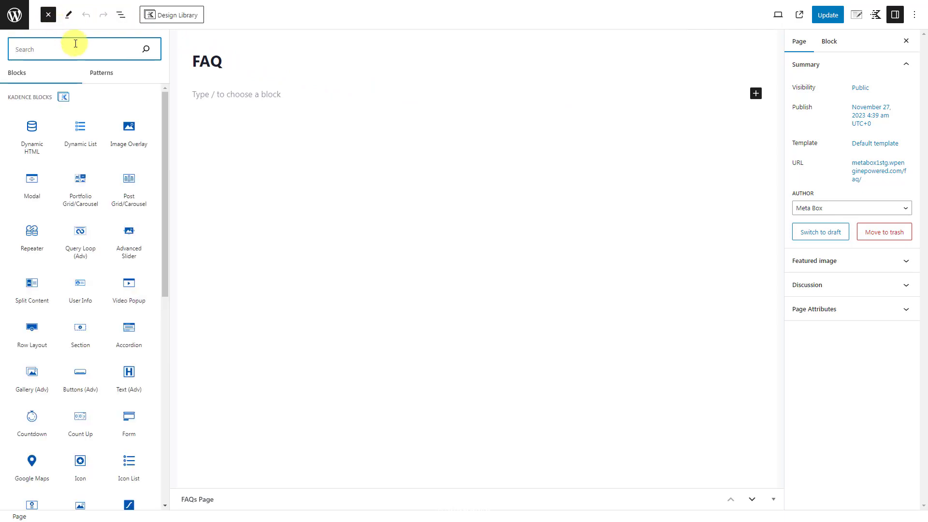
type("rep")
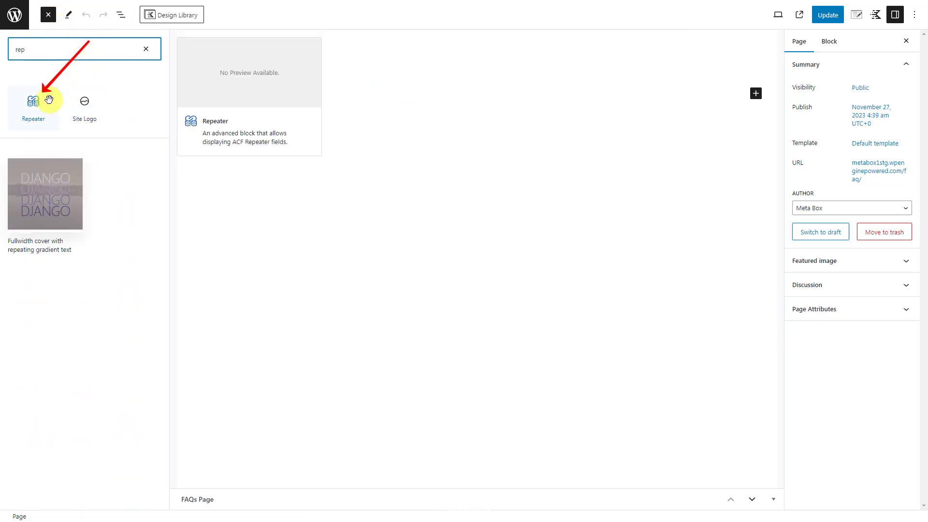
left_click(49, 100)
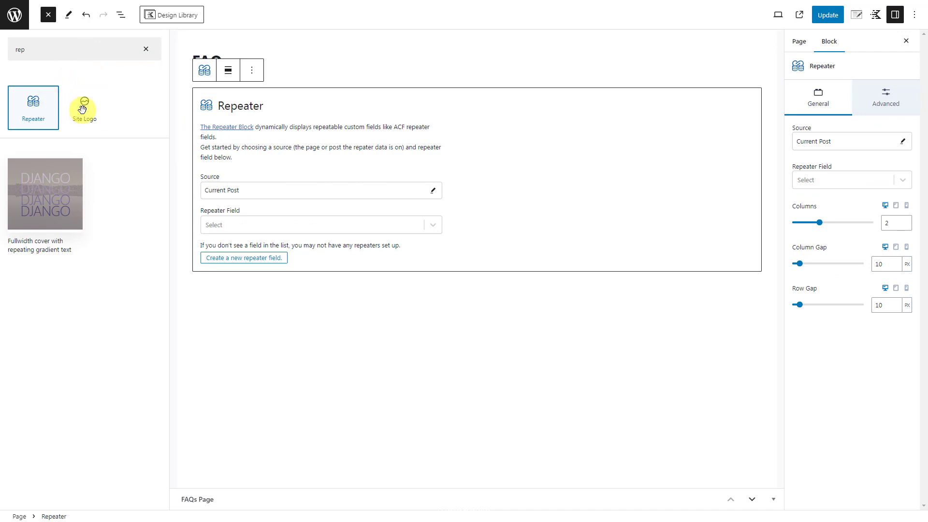
Step: Set the Repeater block's source to the FAQ page
left_click(433, 191)
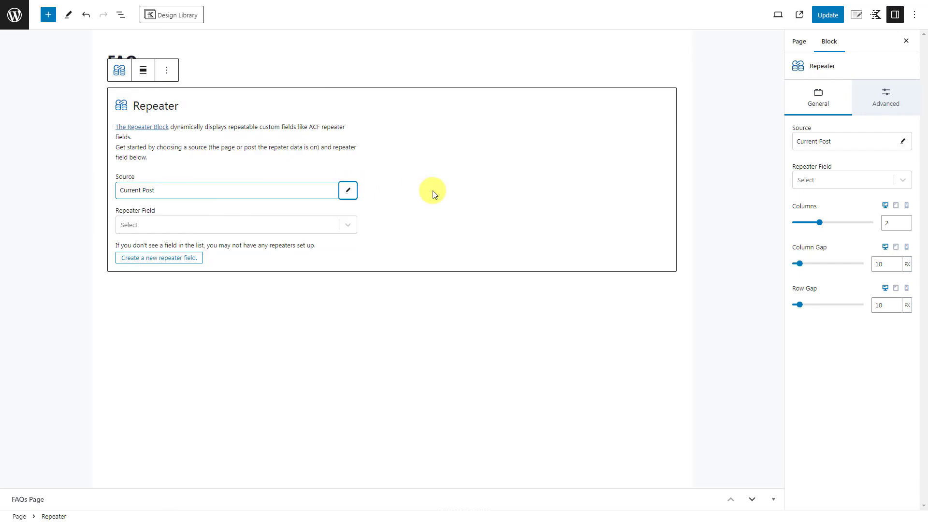
left_click(347, 193)
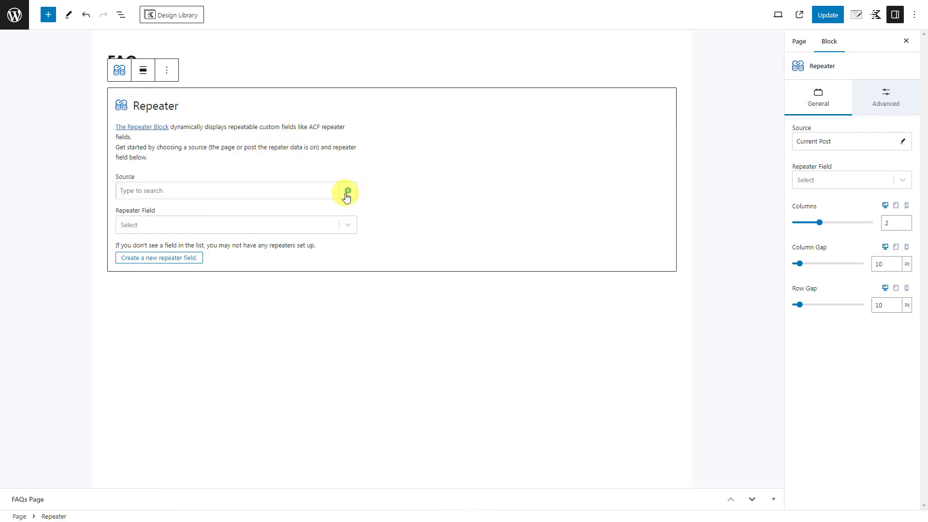
type("faq")
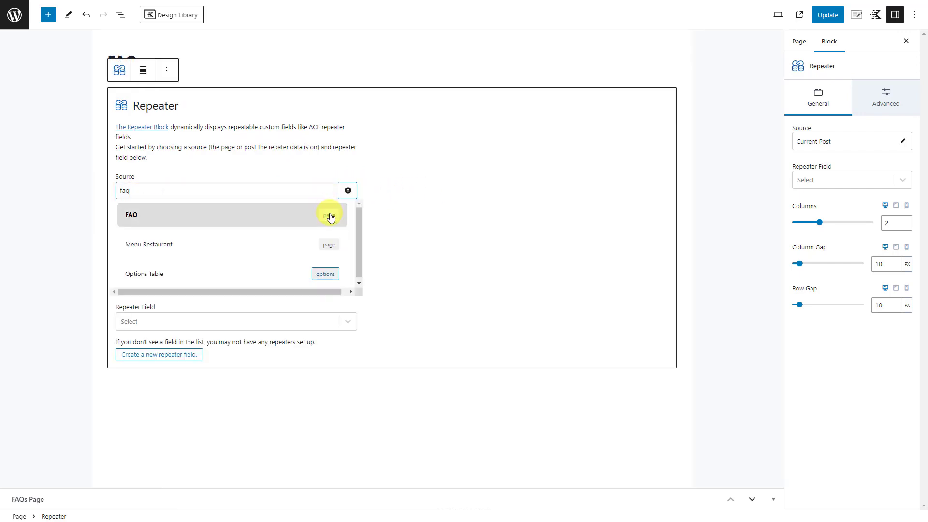
left_click(331, 217)
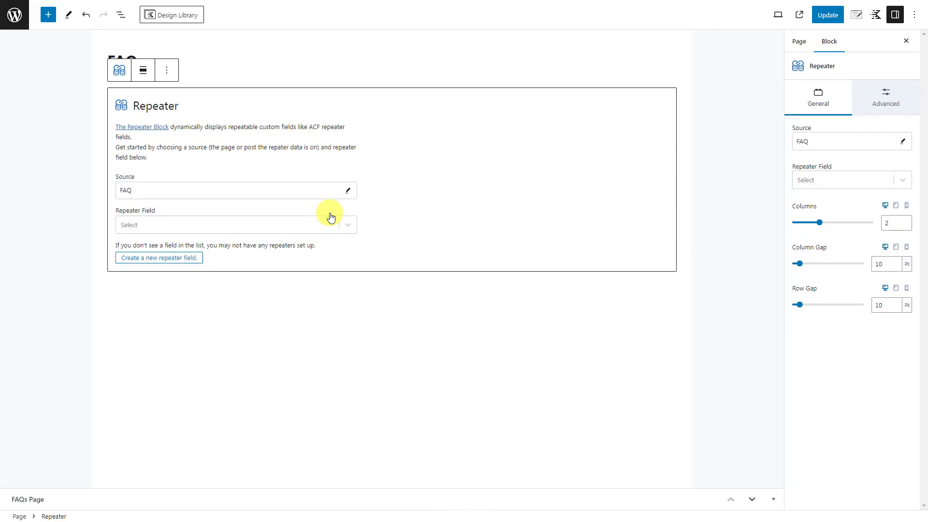
Step: Choose FAQs Group as the Repeater block's repeater field and skip the starter templates
left_click(305, 227)
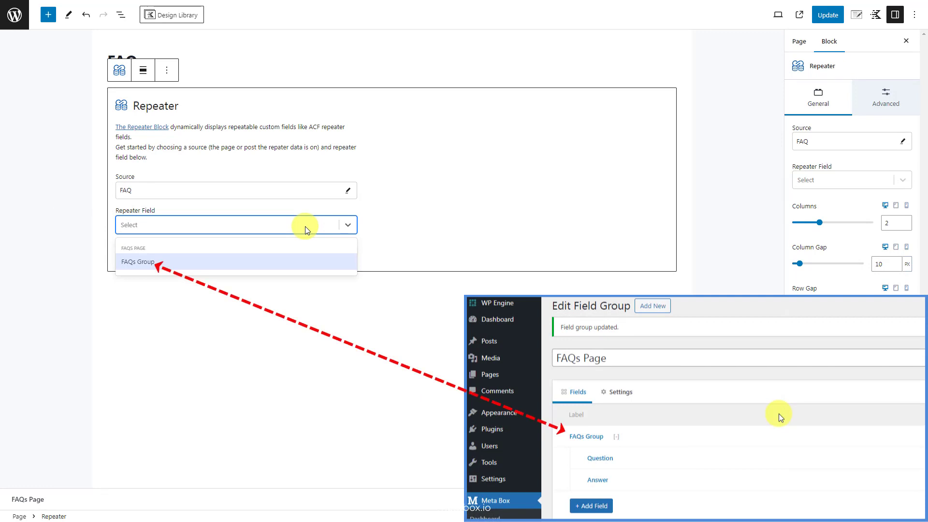
left_click(283, 263)
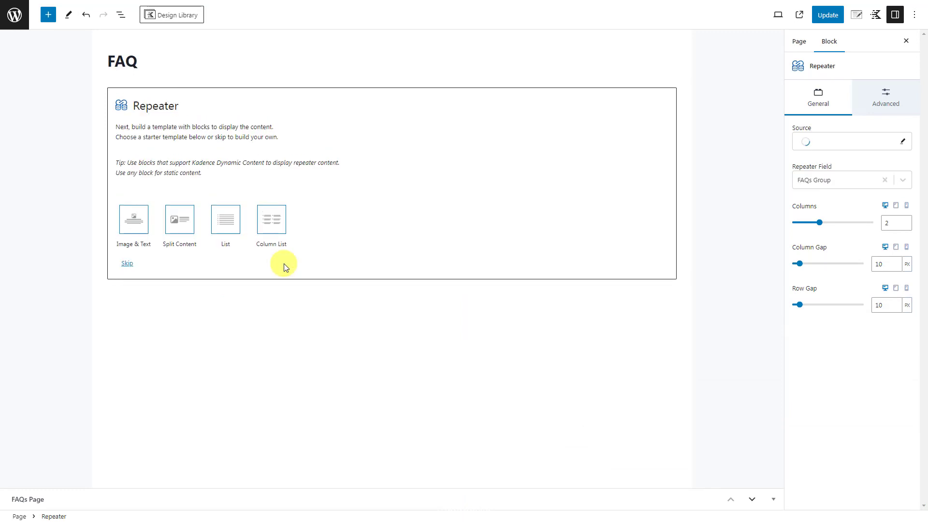
left_click(126, 264)
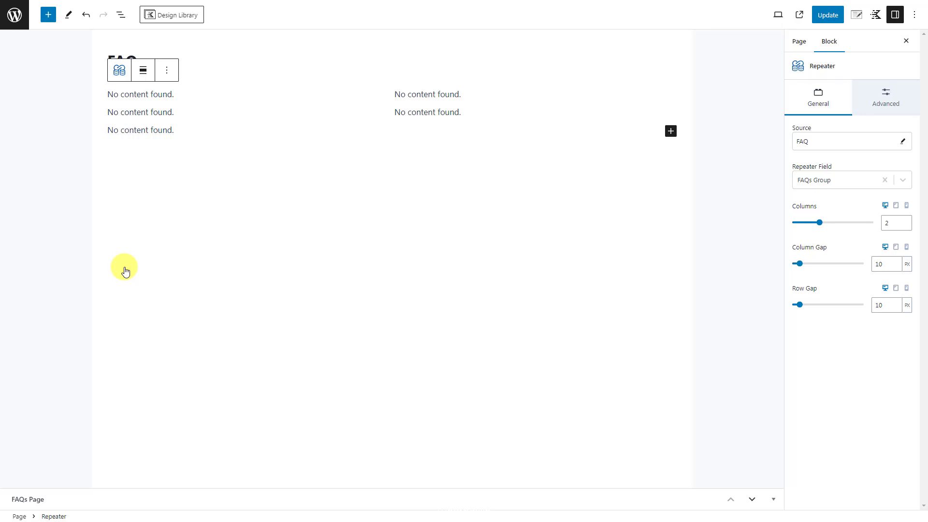
Step: Delete the default Dynamic HTML block inside the Repeater Layout
left_click(120, 14)
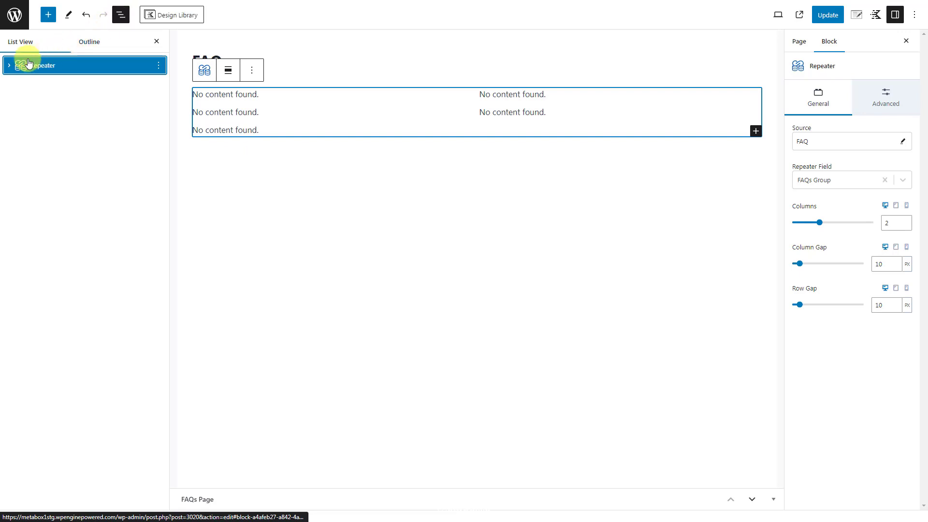
left_click(8, 66)
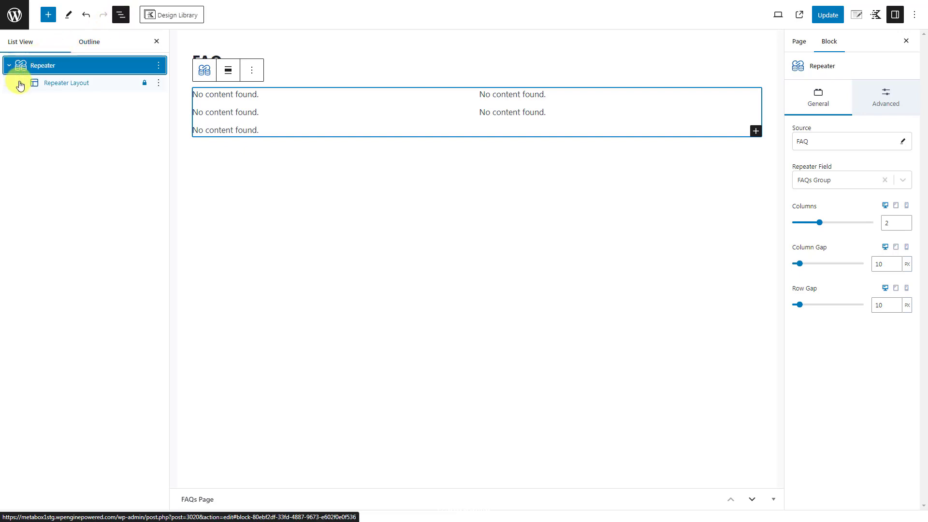
left_click(20, 83)
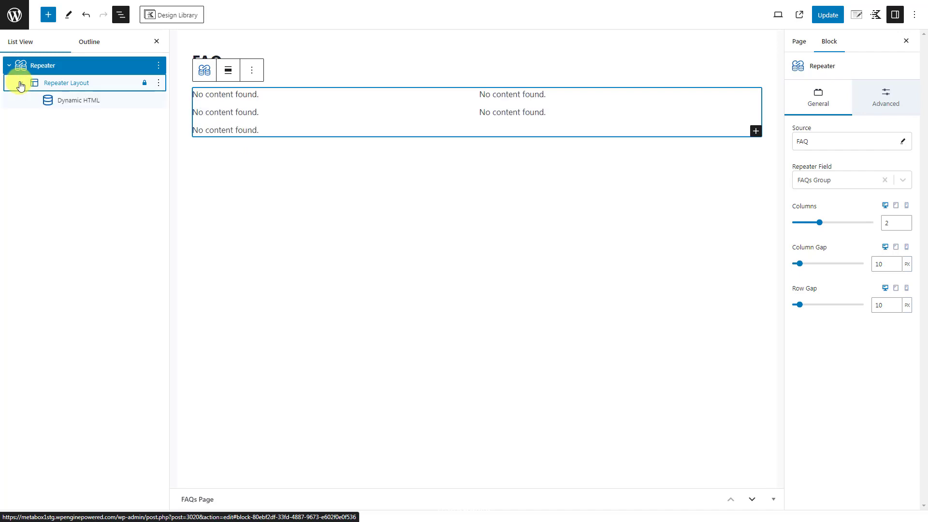
left_click(124, 101)
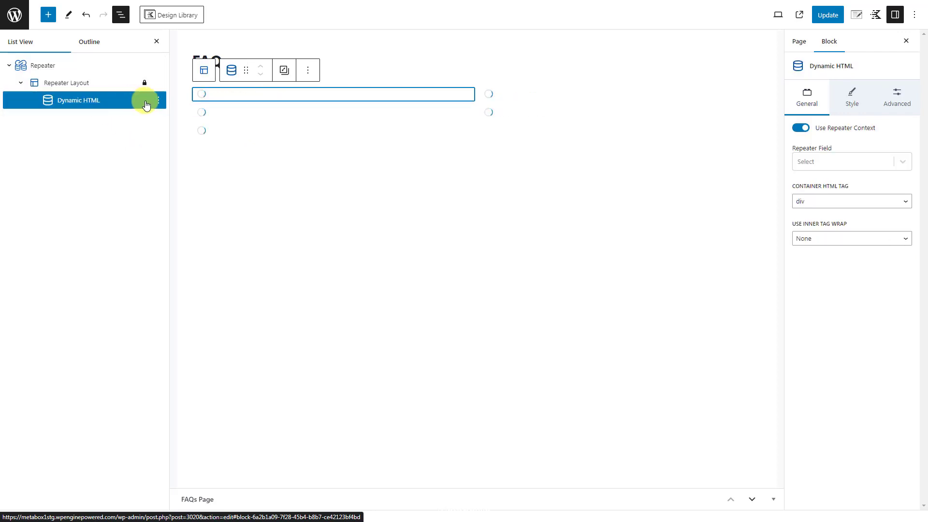
left_click(158, 100)
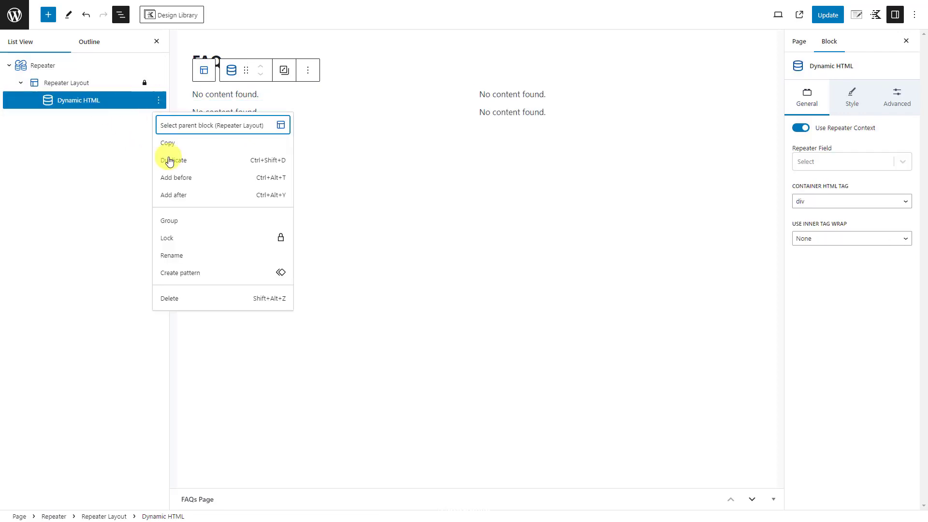
left_click(188, 299)
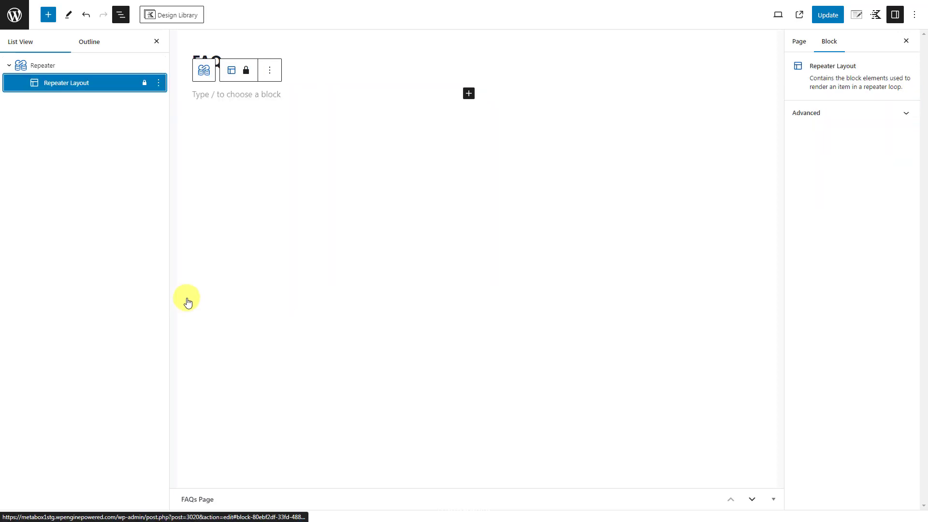
Step: Insert a Text (Adv) block found by searching "text" and nest it inside the Repeater Layout
left_click(48, 15)
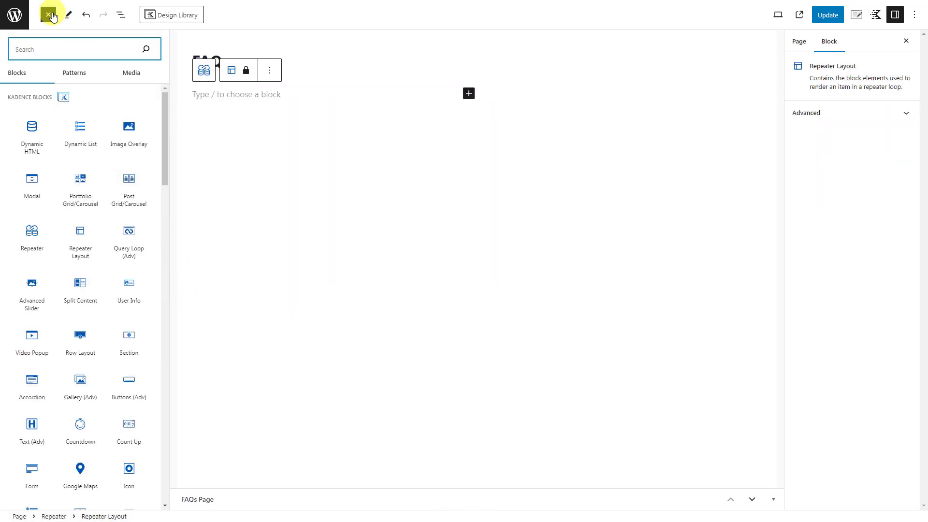
type("text")
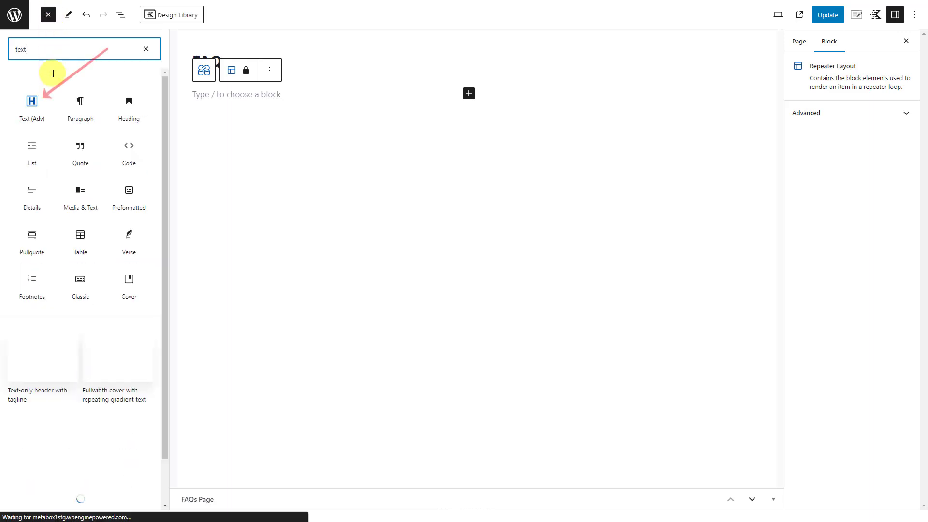
left_click(43, 102)
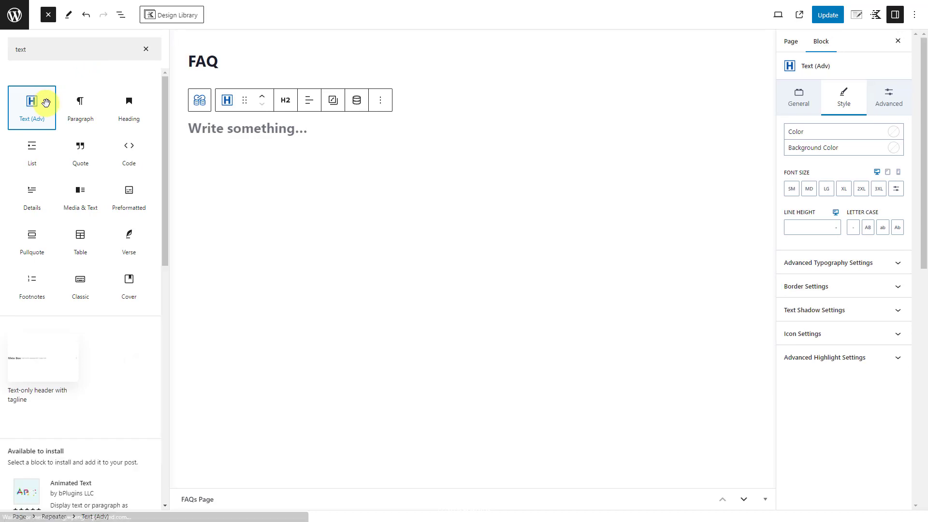
left_click(120, 15)
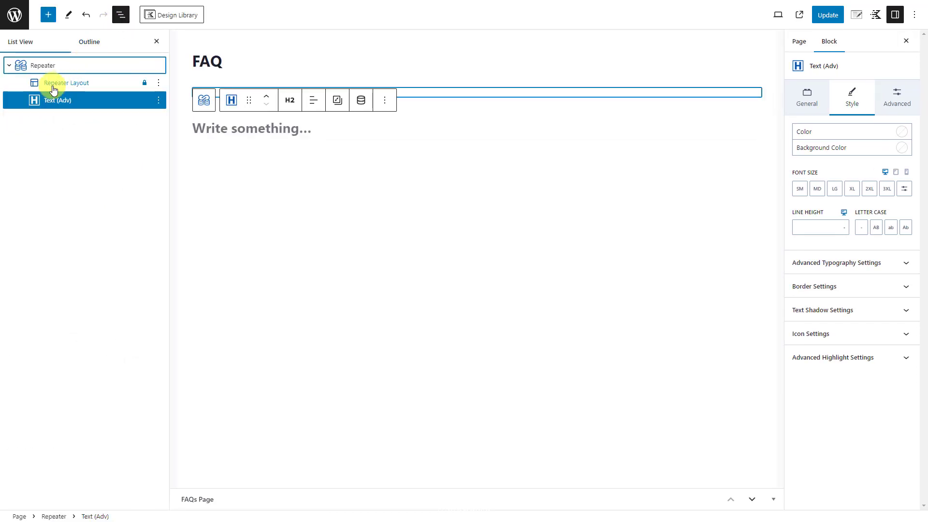
left_click_drag(36, 99, 52, 91)
left_click(22, 86)
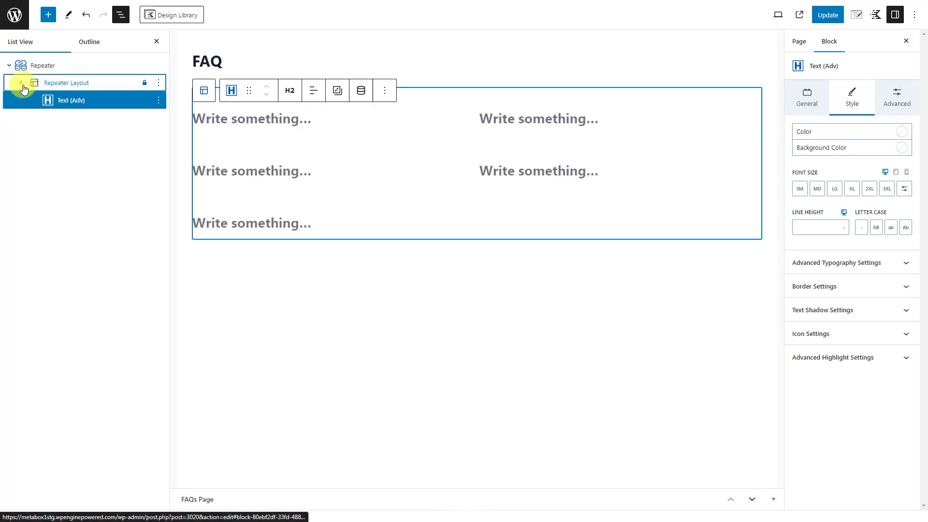
Step: Enable dynamic content on the Text (Adv) block and set its repeater field to Question
left_click(190, 108)
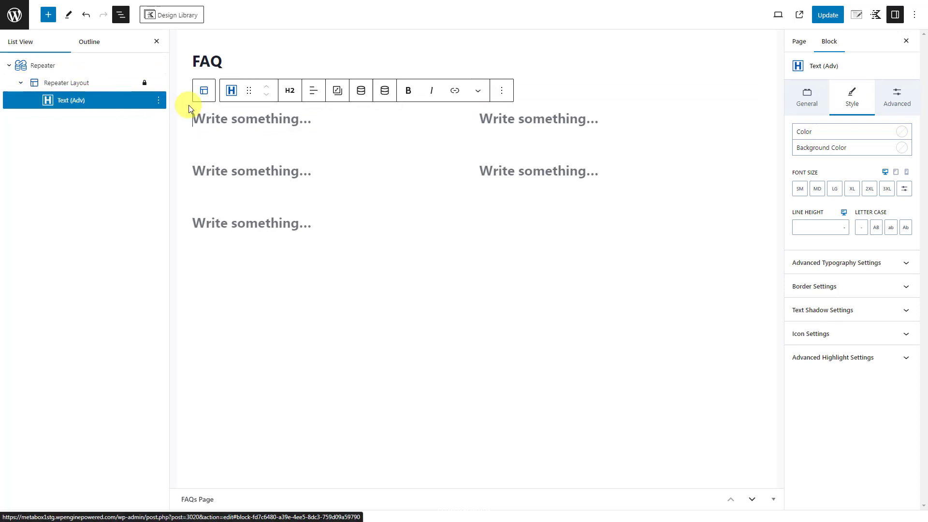
left_click(359, 91)
left_click(314, 116)
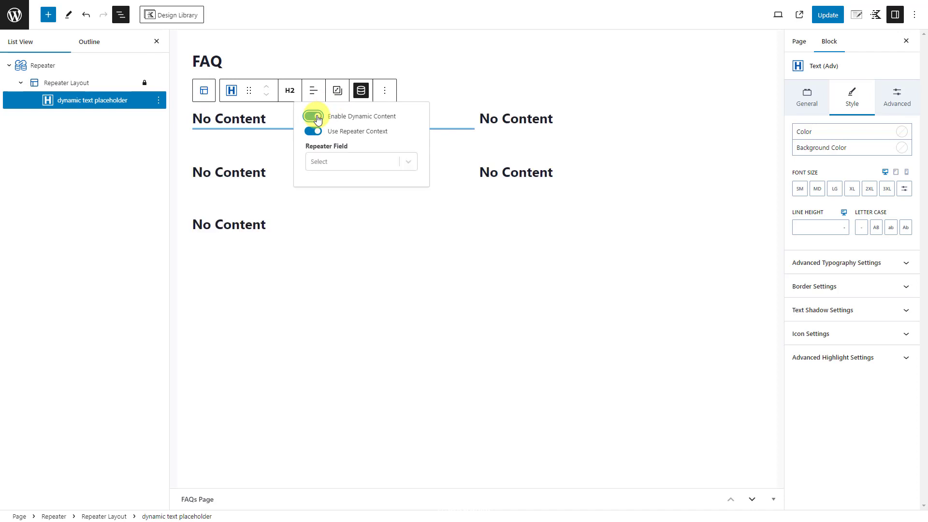
left_click(363, 163)
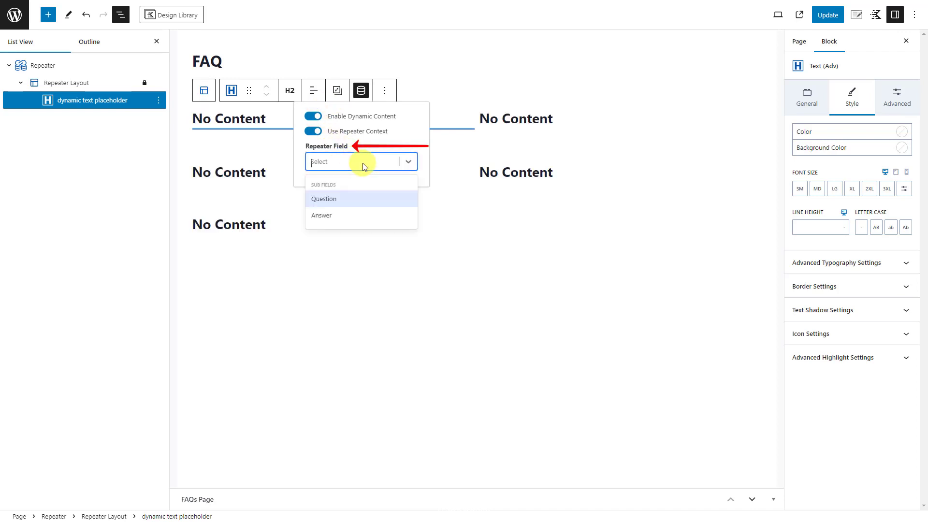
left_click(353, 201)
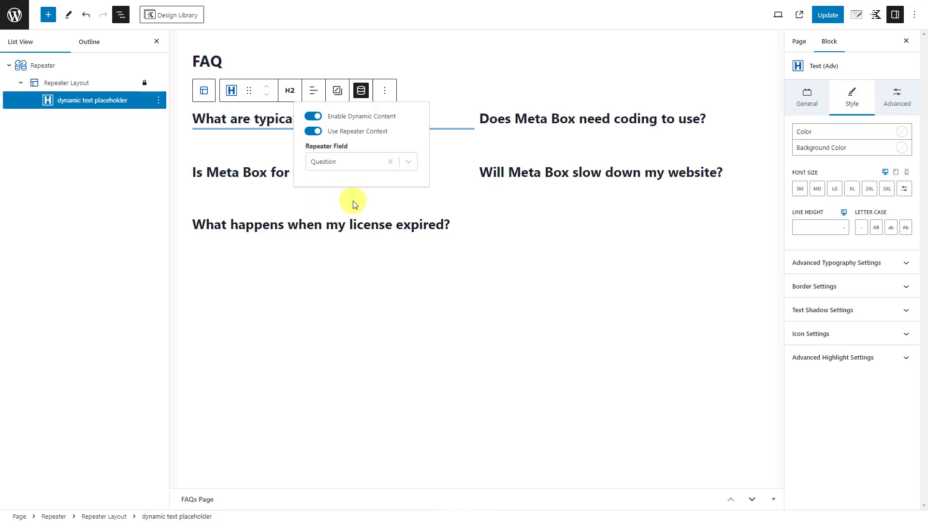
Step: Insert a second Text (Adv) block, found by searching "text", below the question text in the Repeater Layout
left_click(51, 17)
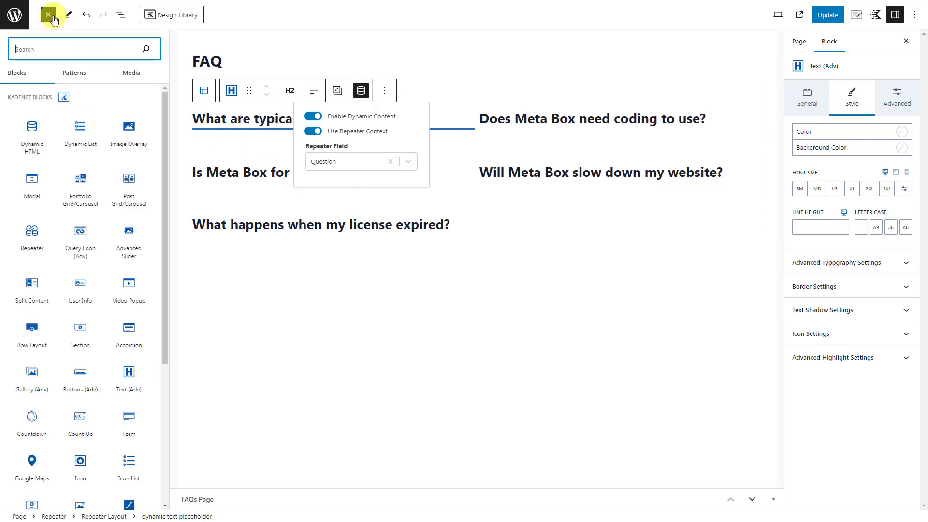
type("text")
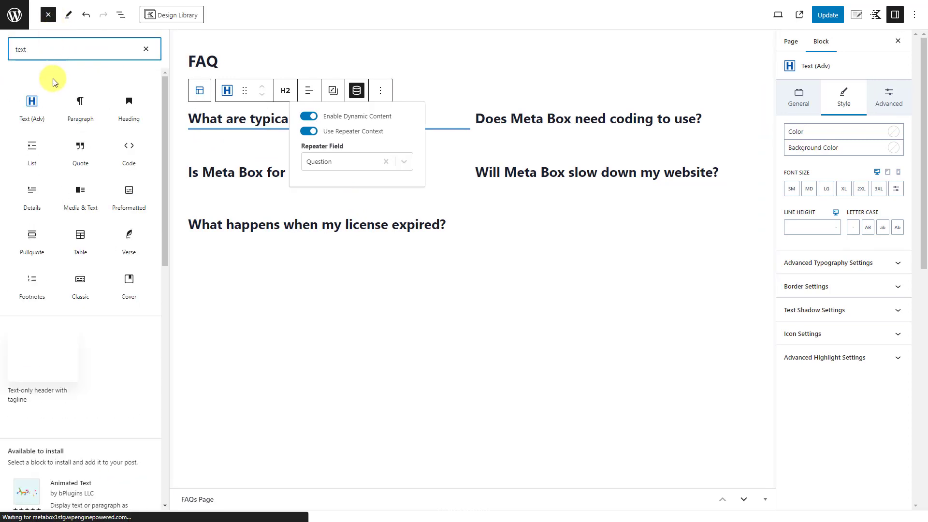
mouse_move(45, 103)
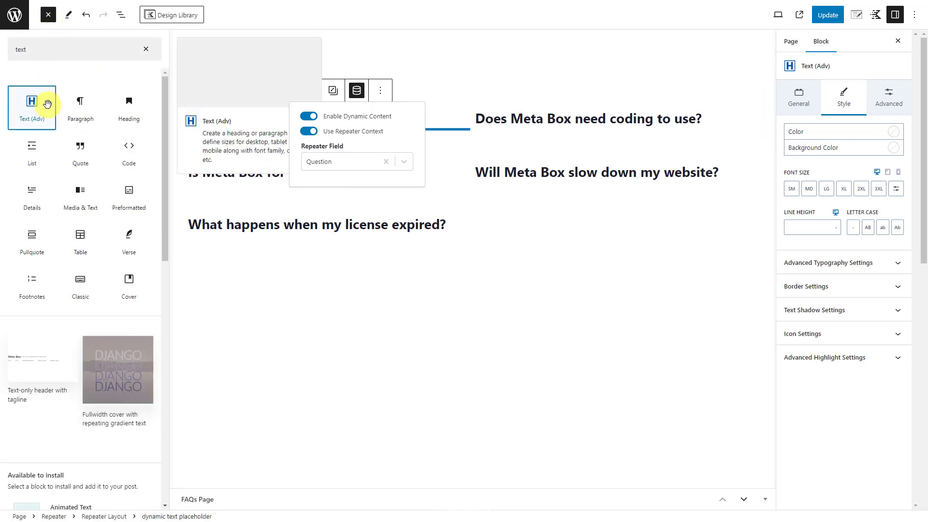
left_click(47, 103)
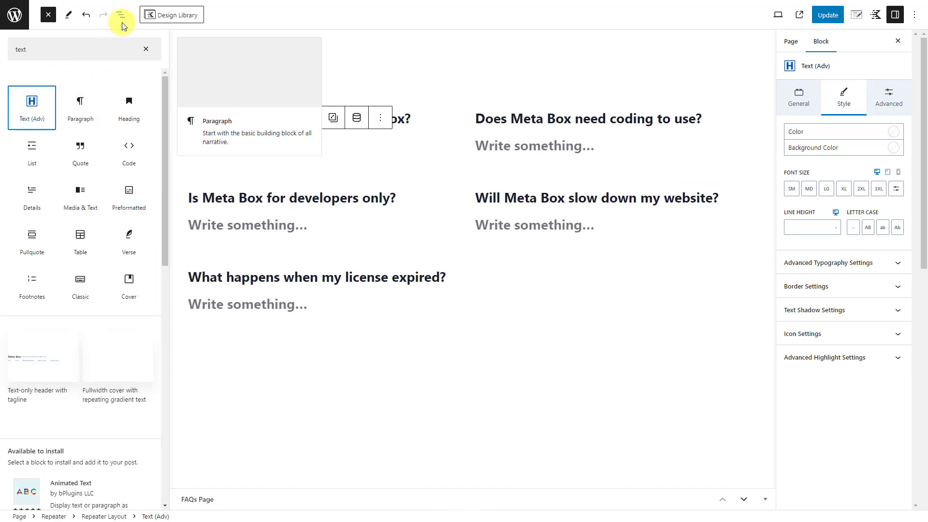
left_click(121, 15)
Step: Enable dynamic content on the second Text (Adv) block and set its repeater field to Answer
left_click(114, 119)
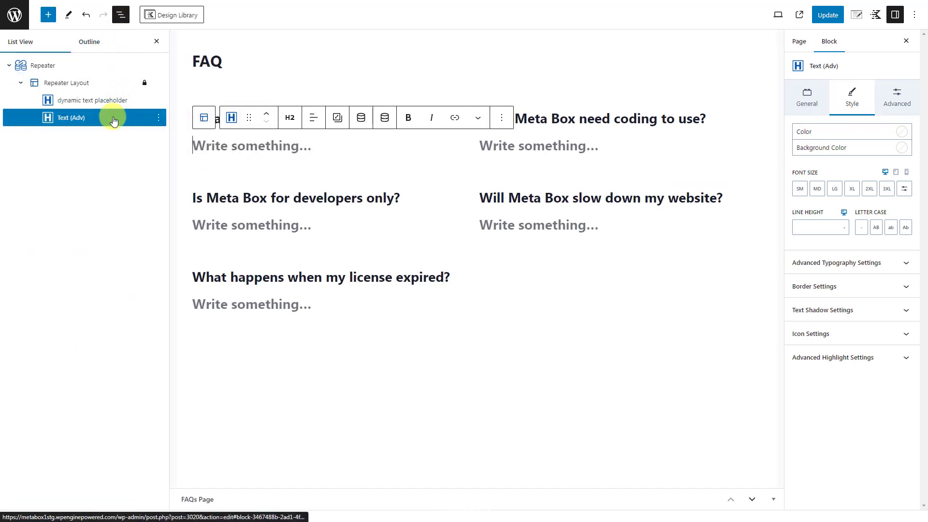
left_click(362, 118)
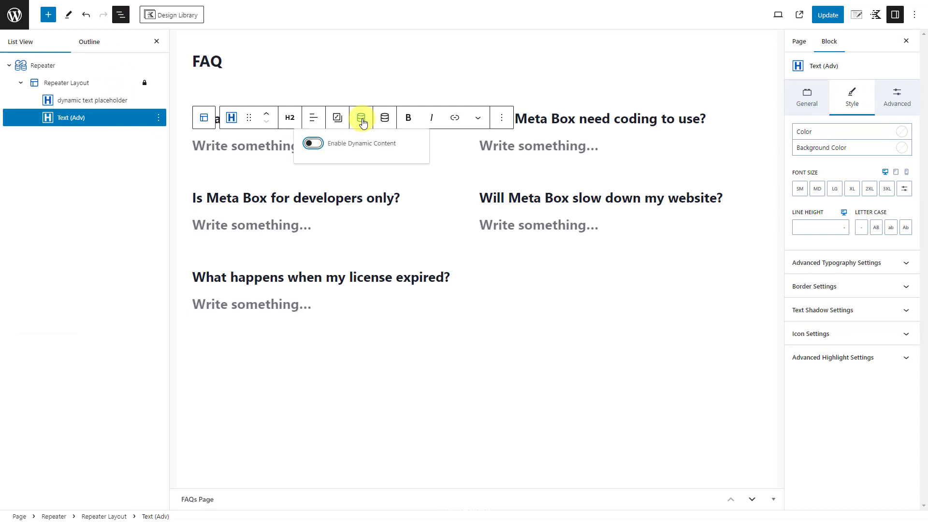
left_click(316, 145)
left_click(356, 189)
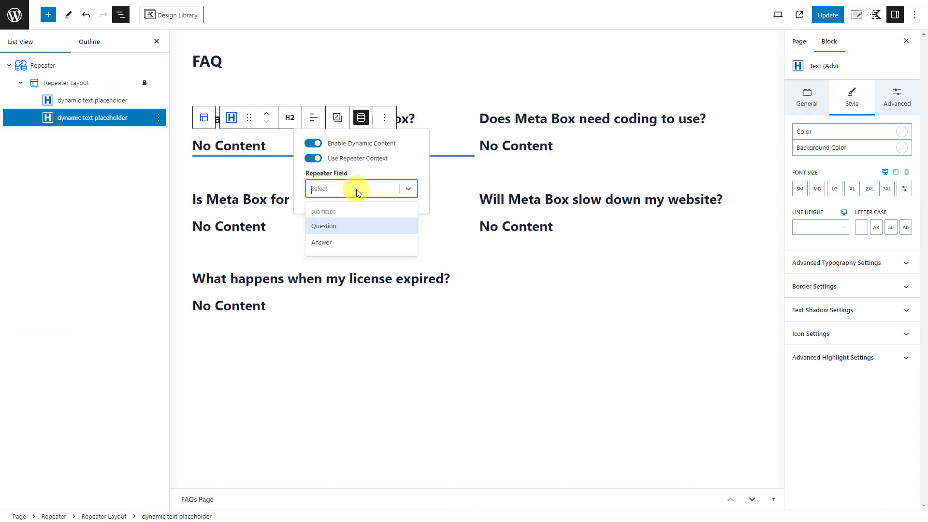
left_click(353, 244)
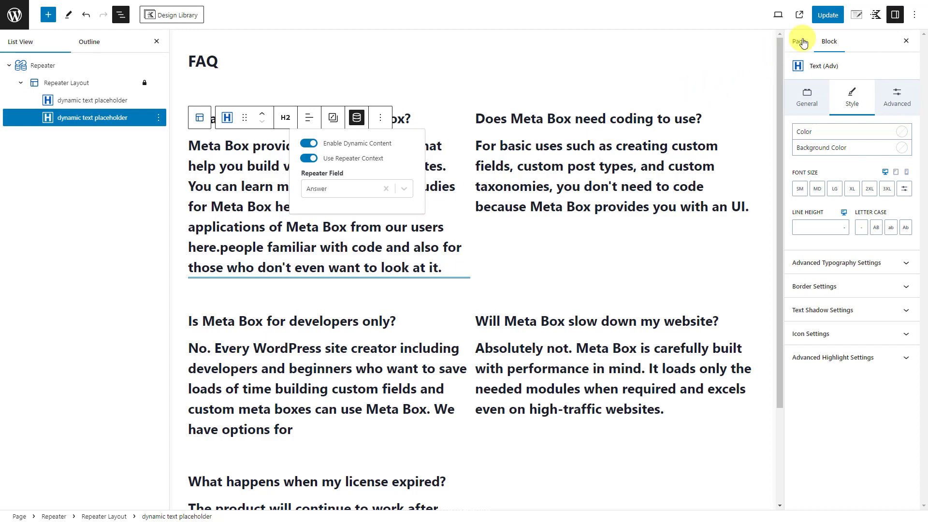
Step: Update the FAQ page and review all its questions and answers on the published page
left_click(828, 17)
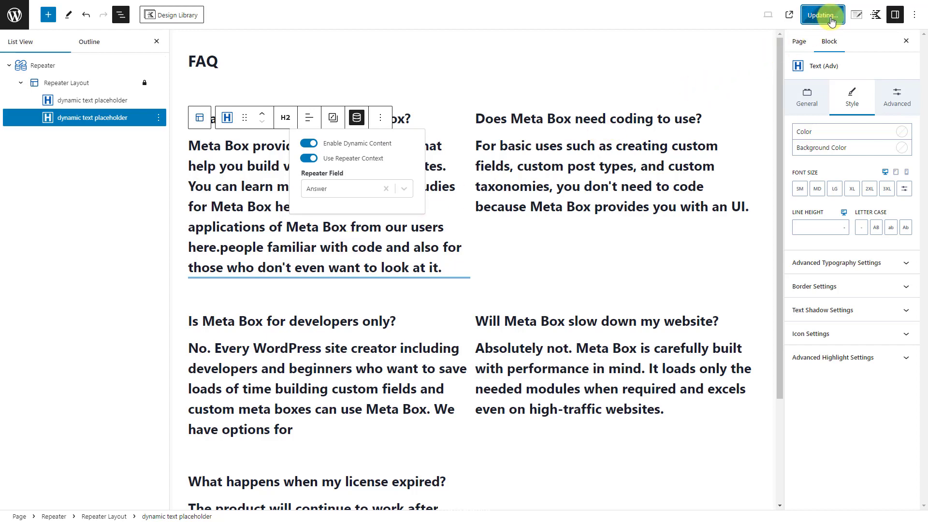
left_click(799, 16)
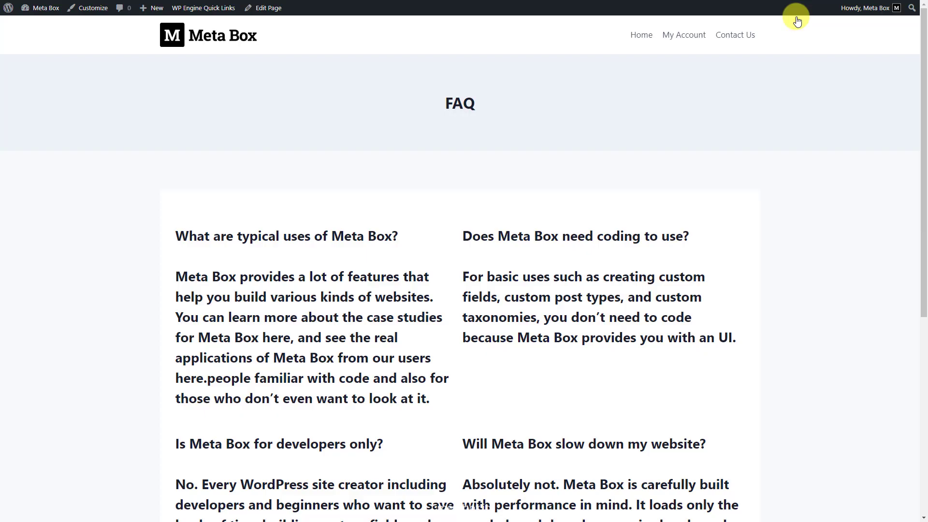
scroll(796, 20, "down", 4)
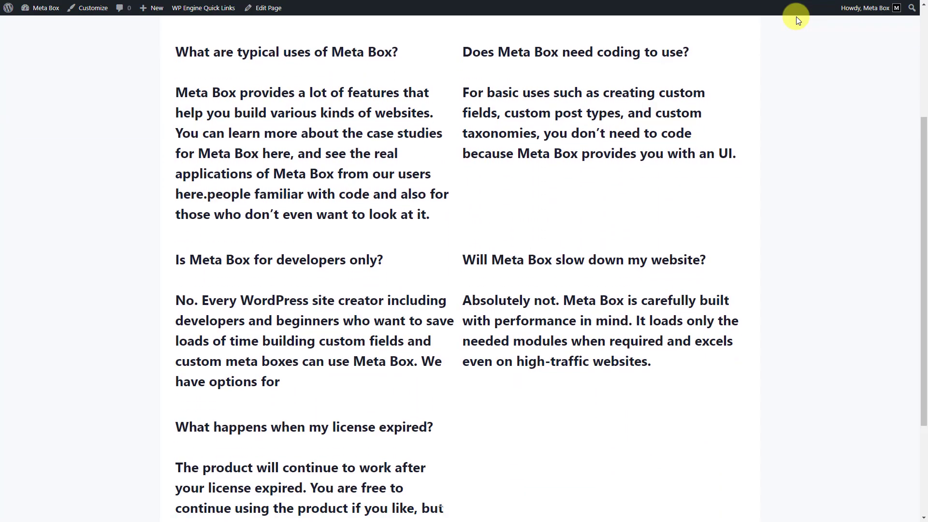
scroll(796, 17, "down", 3)
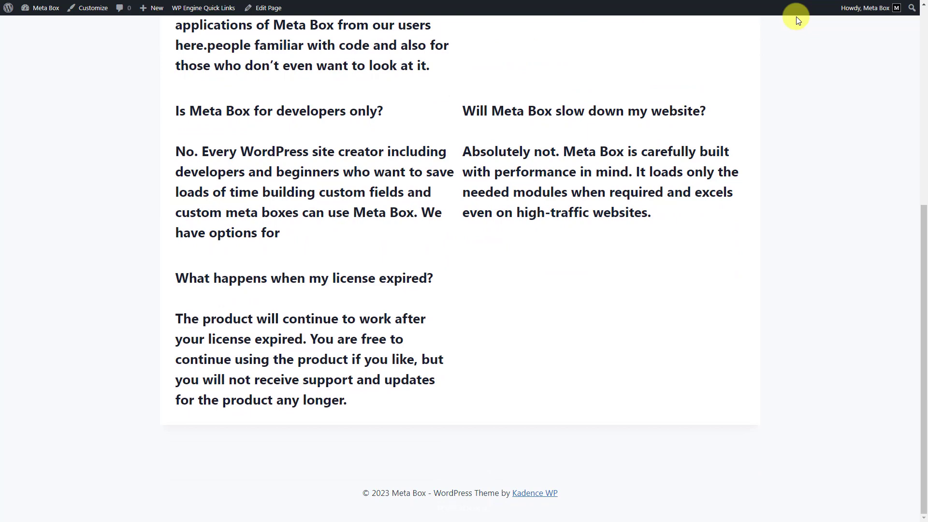
scroll(796, 17, "up", 6)
scroll(796, 16, "up", 1)
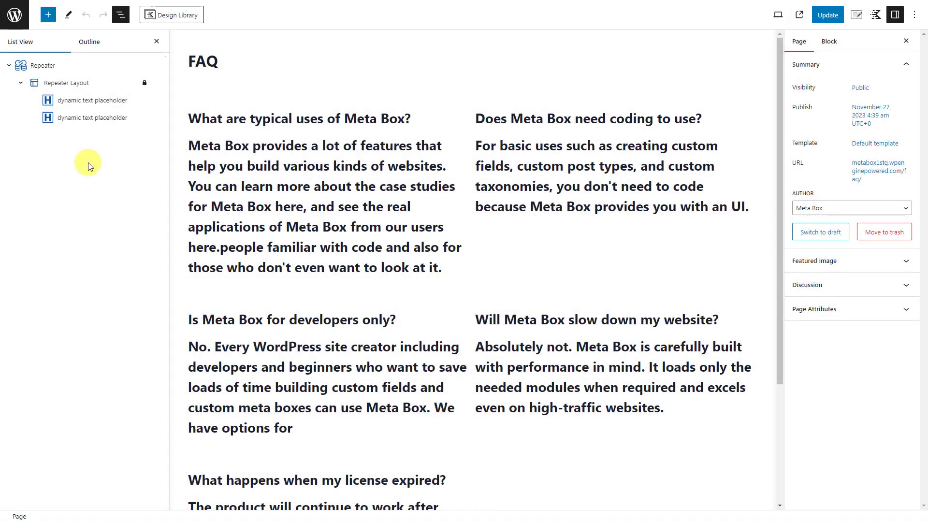
Step: Set the Repeater block's columns to 1 in the FAQ page editor
left_click(111, 71)
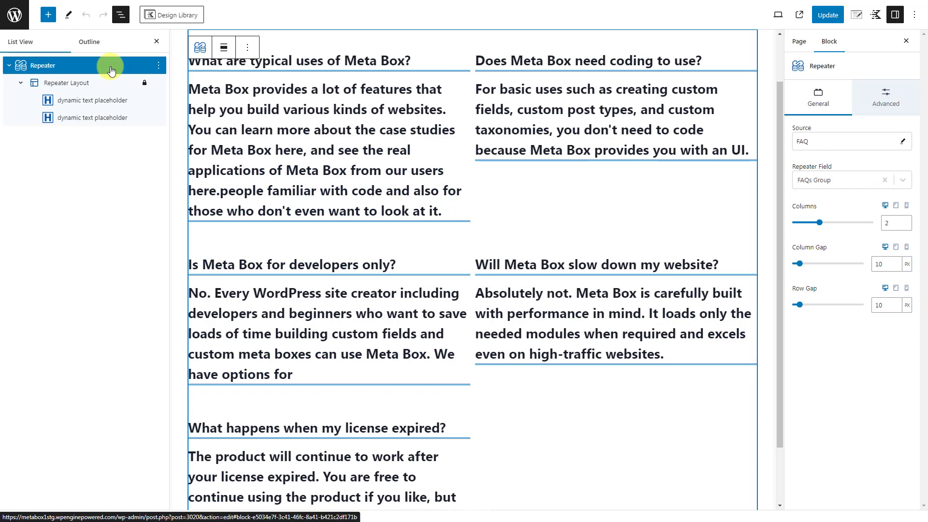
left_click_drag(820, 224, 795, 226)
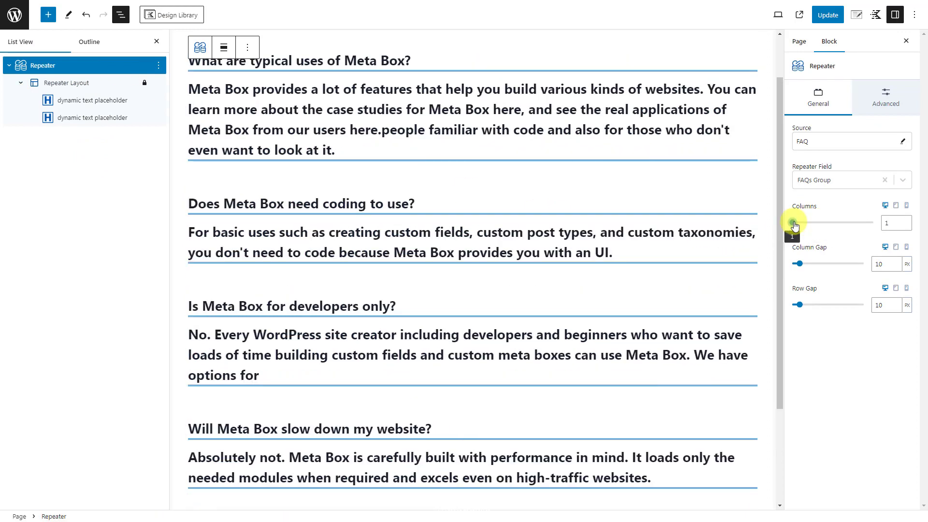
Step: Make the question text block a Heading 3 with a grey C9C9C9 background color
left_click(143, 107)
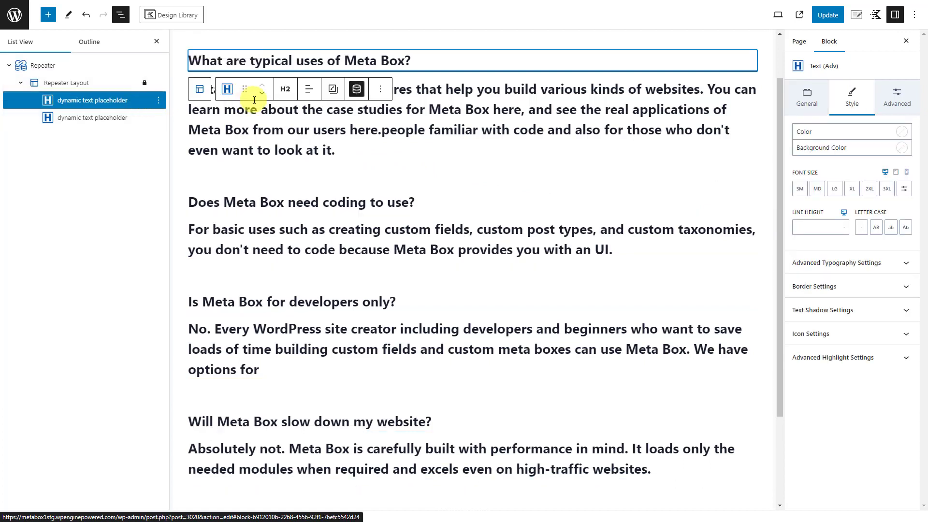
left_click(285, 92)
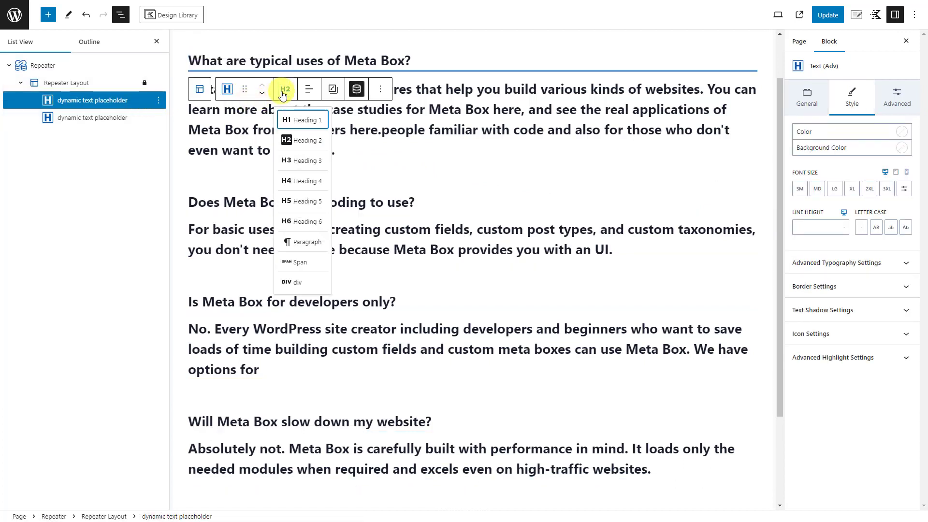
left_click(297, 162)
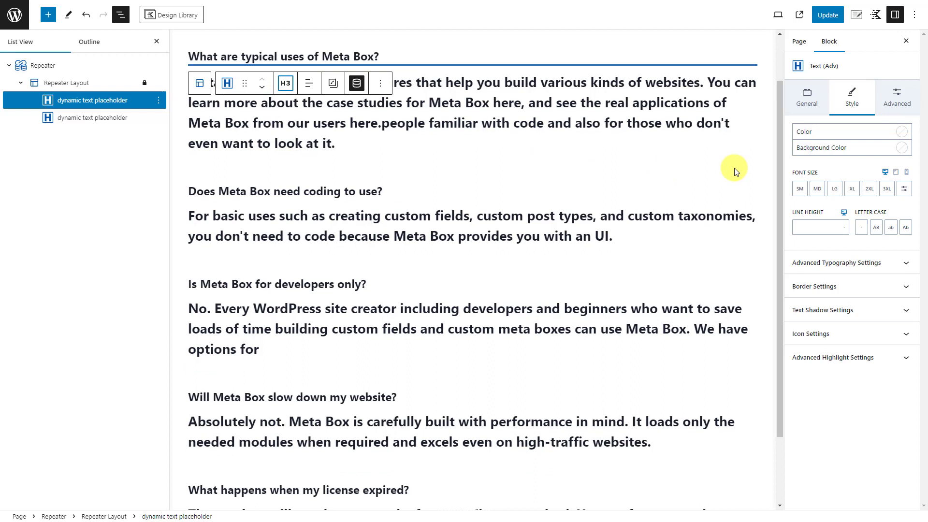
left_click(902, 147)
left_click_drag(878, 160, 758, 173)
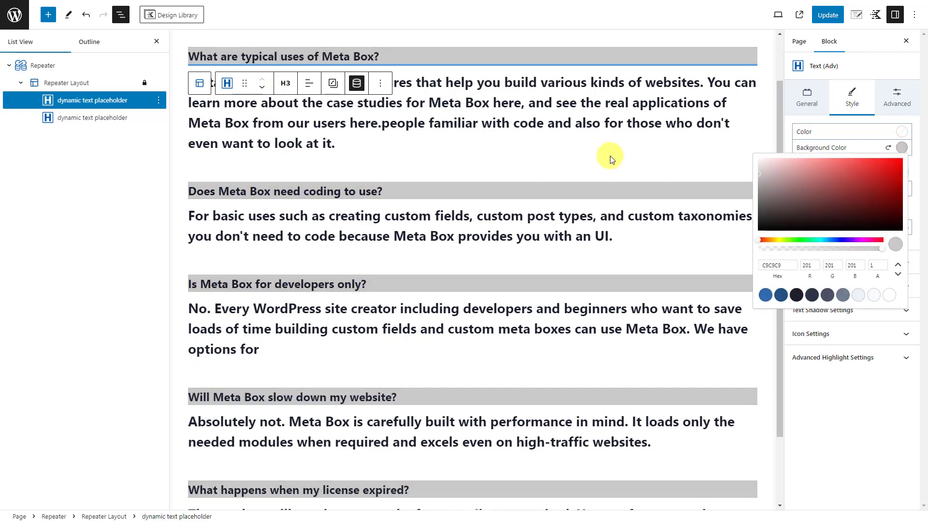
Step: Change the answer text block's HTML tag to div
left_click(141, 118)
left_click(140, 118)
left_click(284, 55)
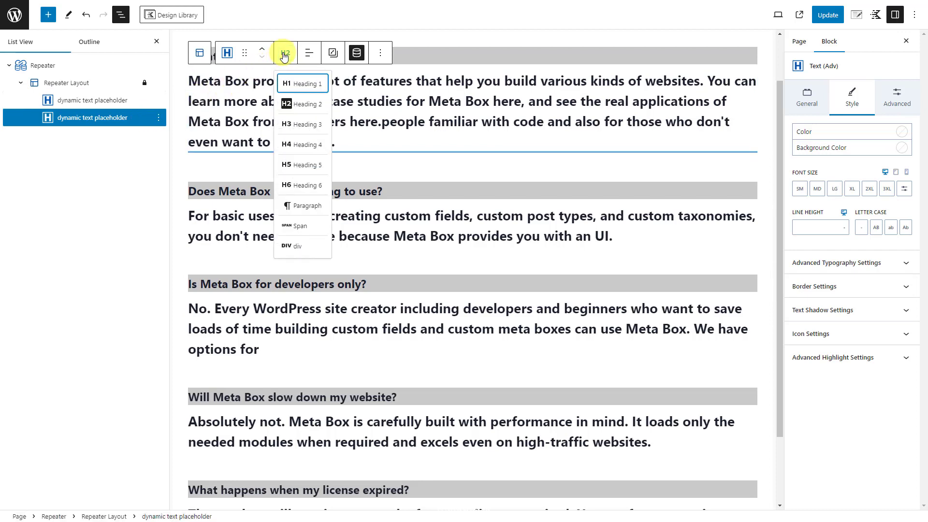
left_click(309, 247)
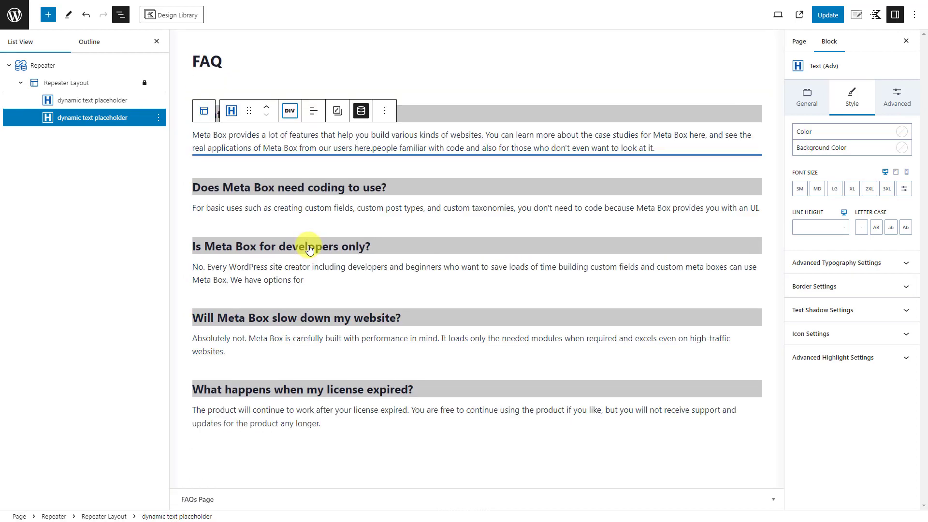
Step: Update the restyled FAQ page and check its layout on the front end
left_click(827, 20)
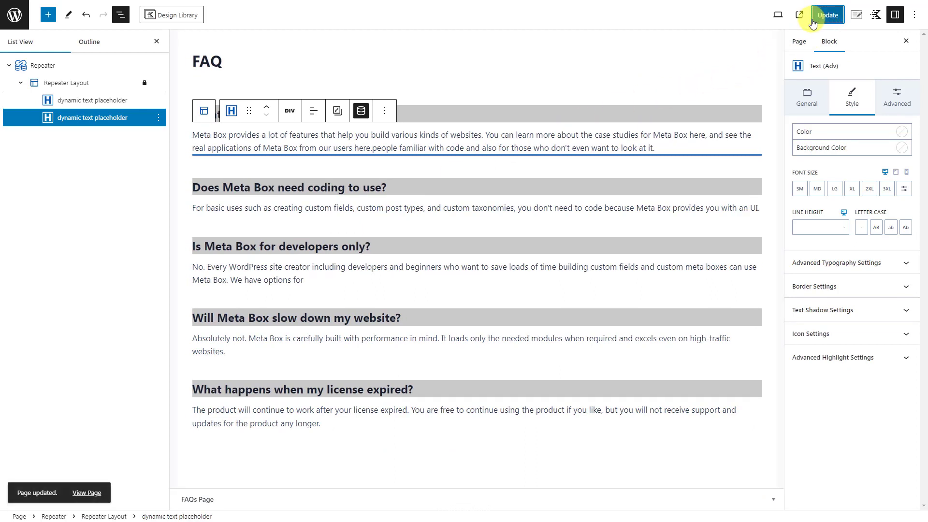
left_click(800, 17)
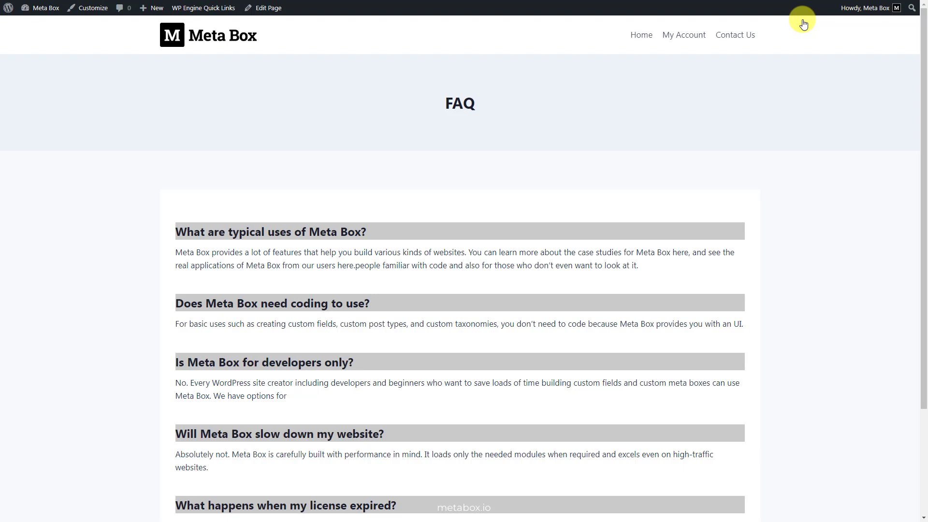
scroll(803, 23, "down", 3)
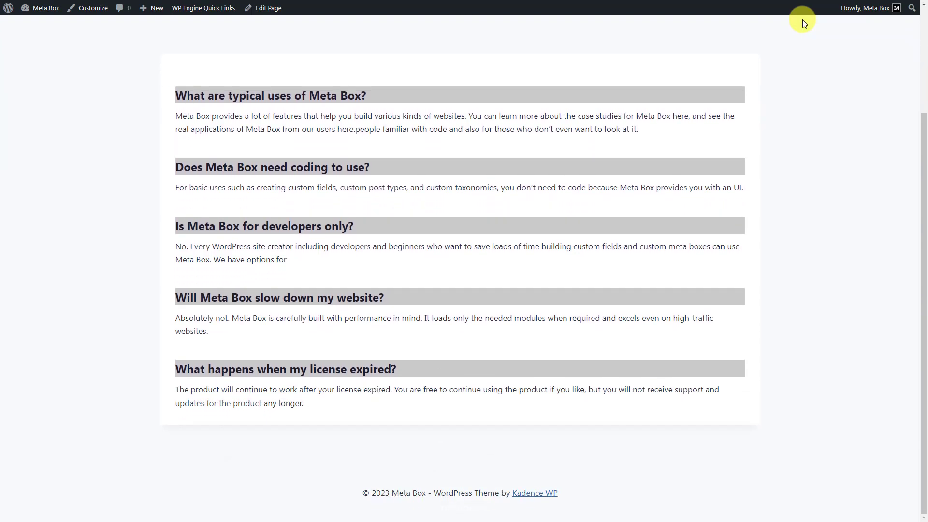
scroll(803, 20, "up", 2)
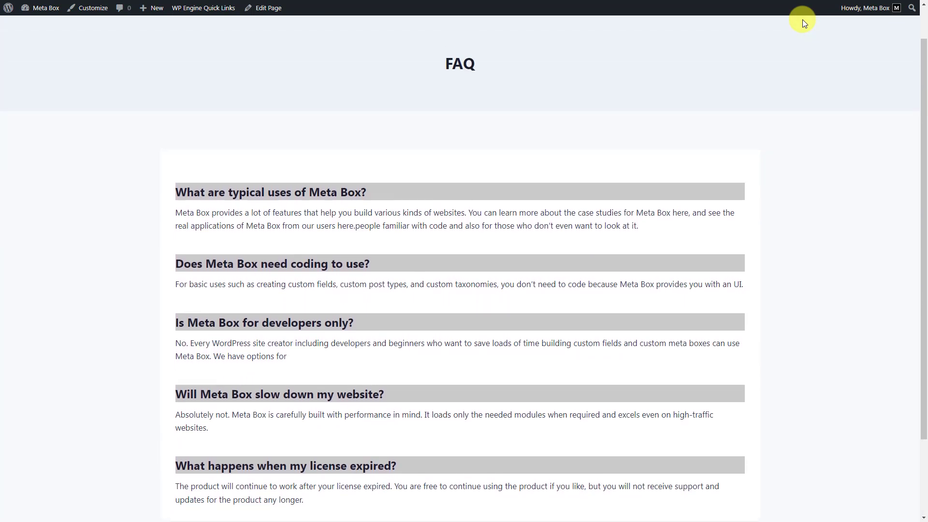